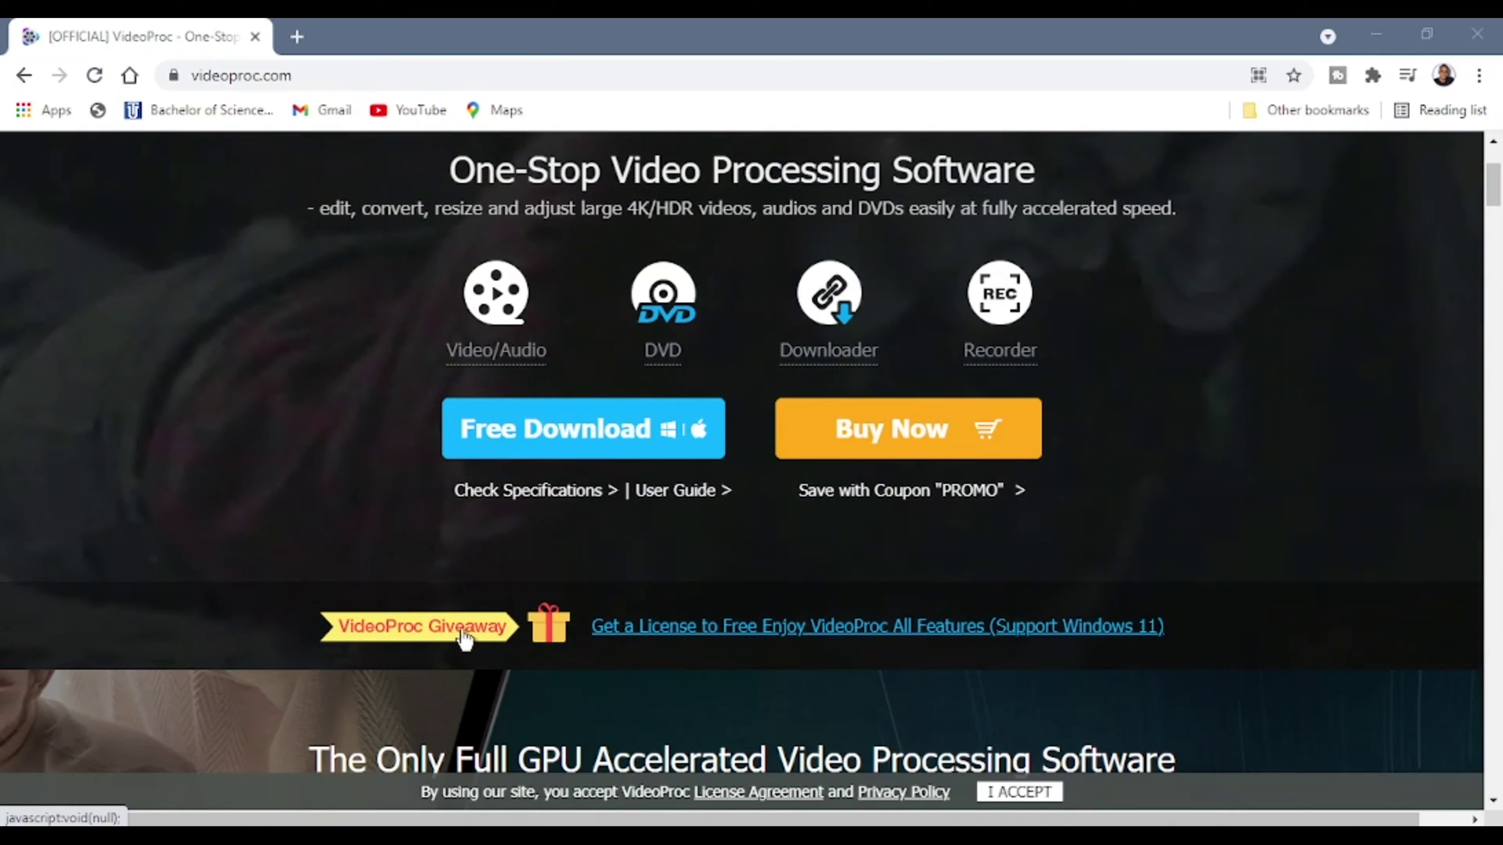
Step: View the VideoProc giveaway offer in Chrome, then dismiss the popup
{"action": "left_click", "coordinate": [553, 633]}
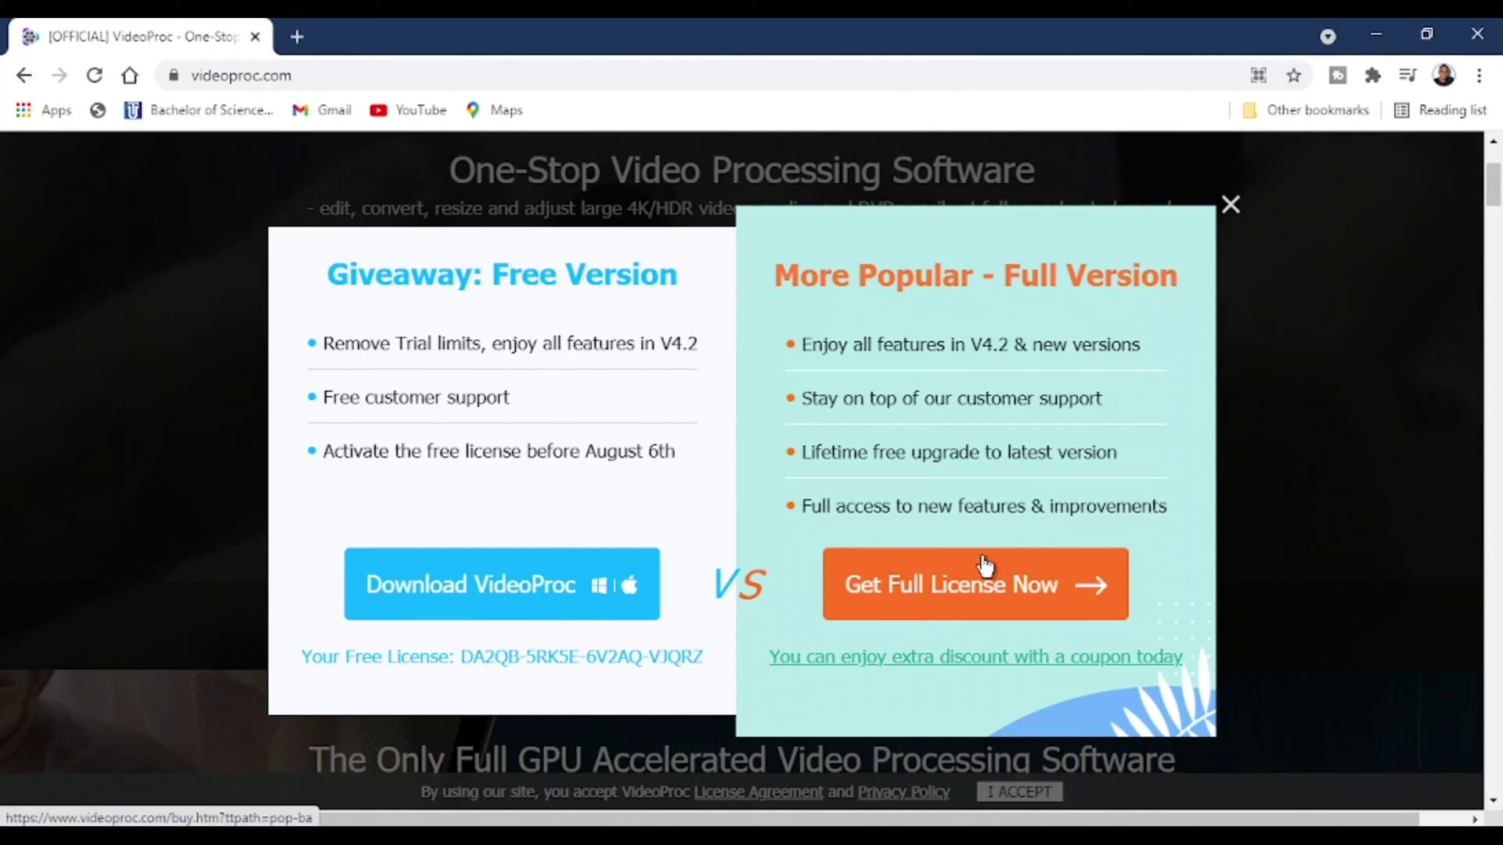
{"action": "left_click", "coordinate": [1229, 207]}
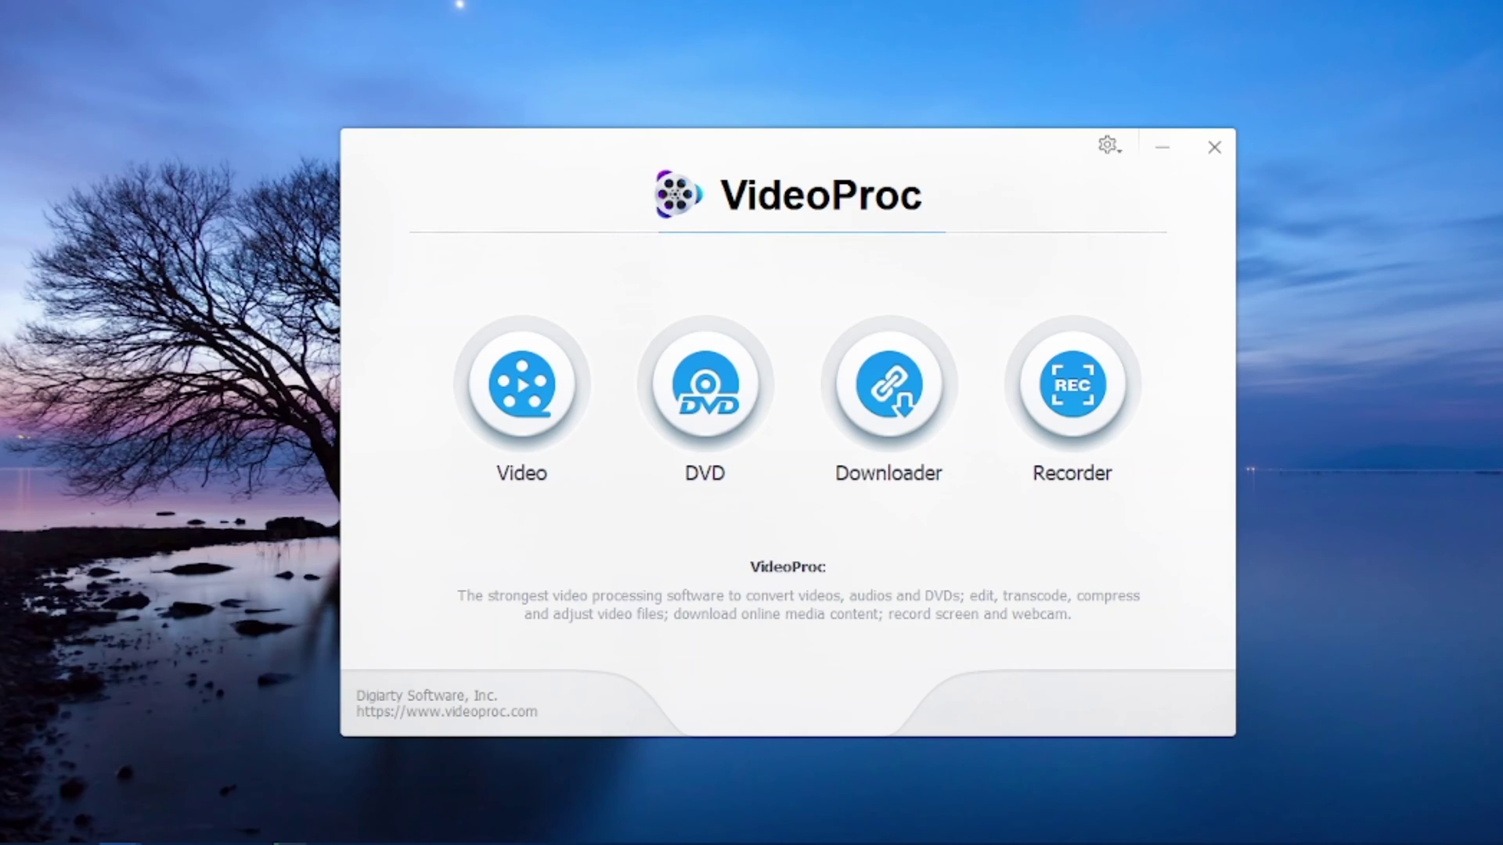
Step: Open the Video workspace and browse its video and device output presets
{"action": "left_click", "coordinate": [520, 387]}
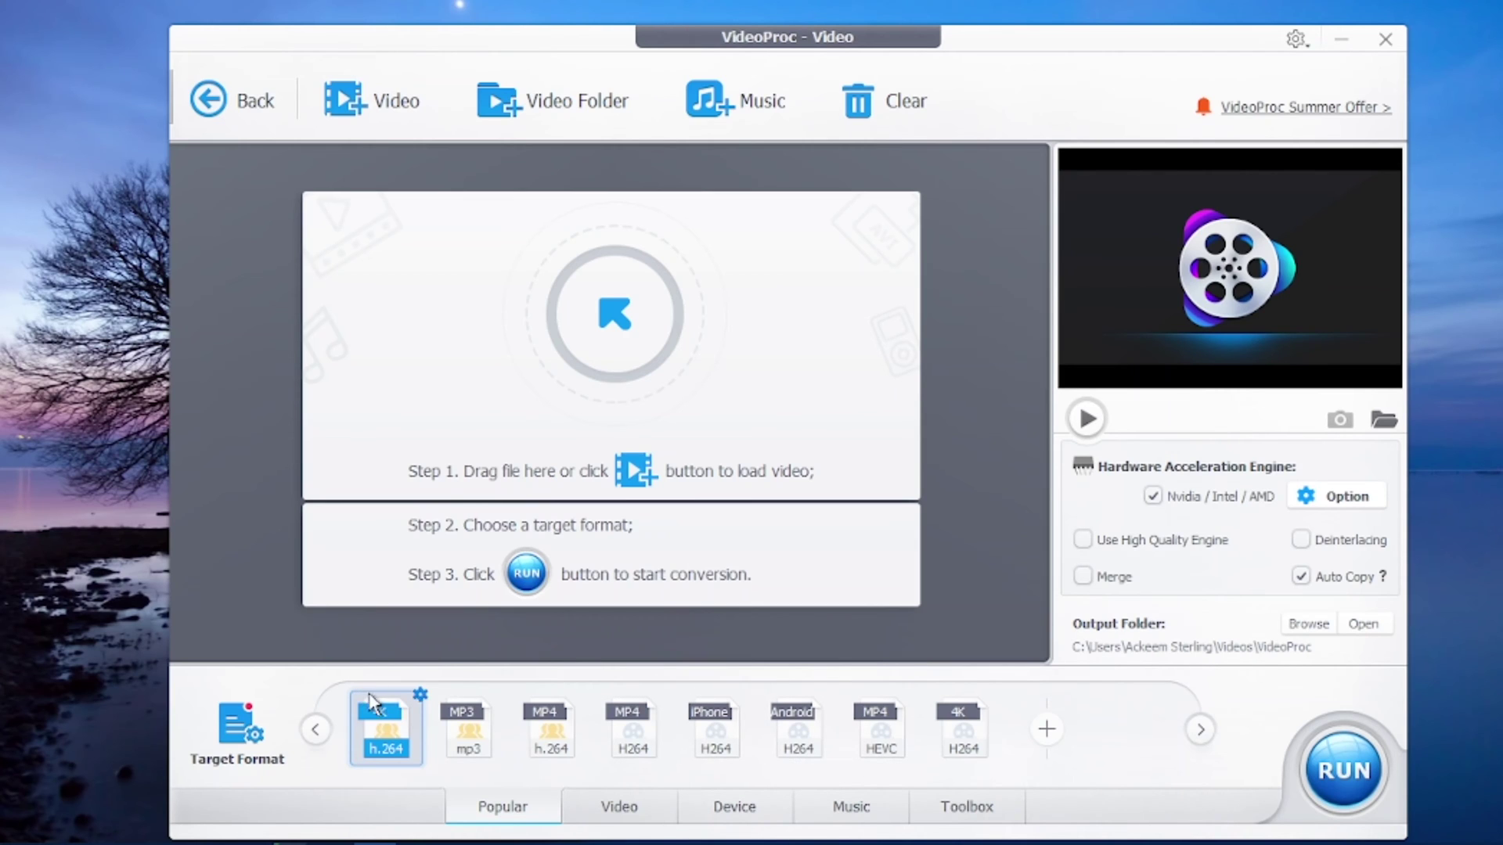
{"action": "mouse_move", "coordinate": [415, 742]}
{"action": "left_click", "coordinate": [611, 820]}
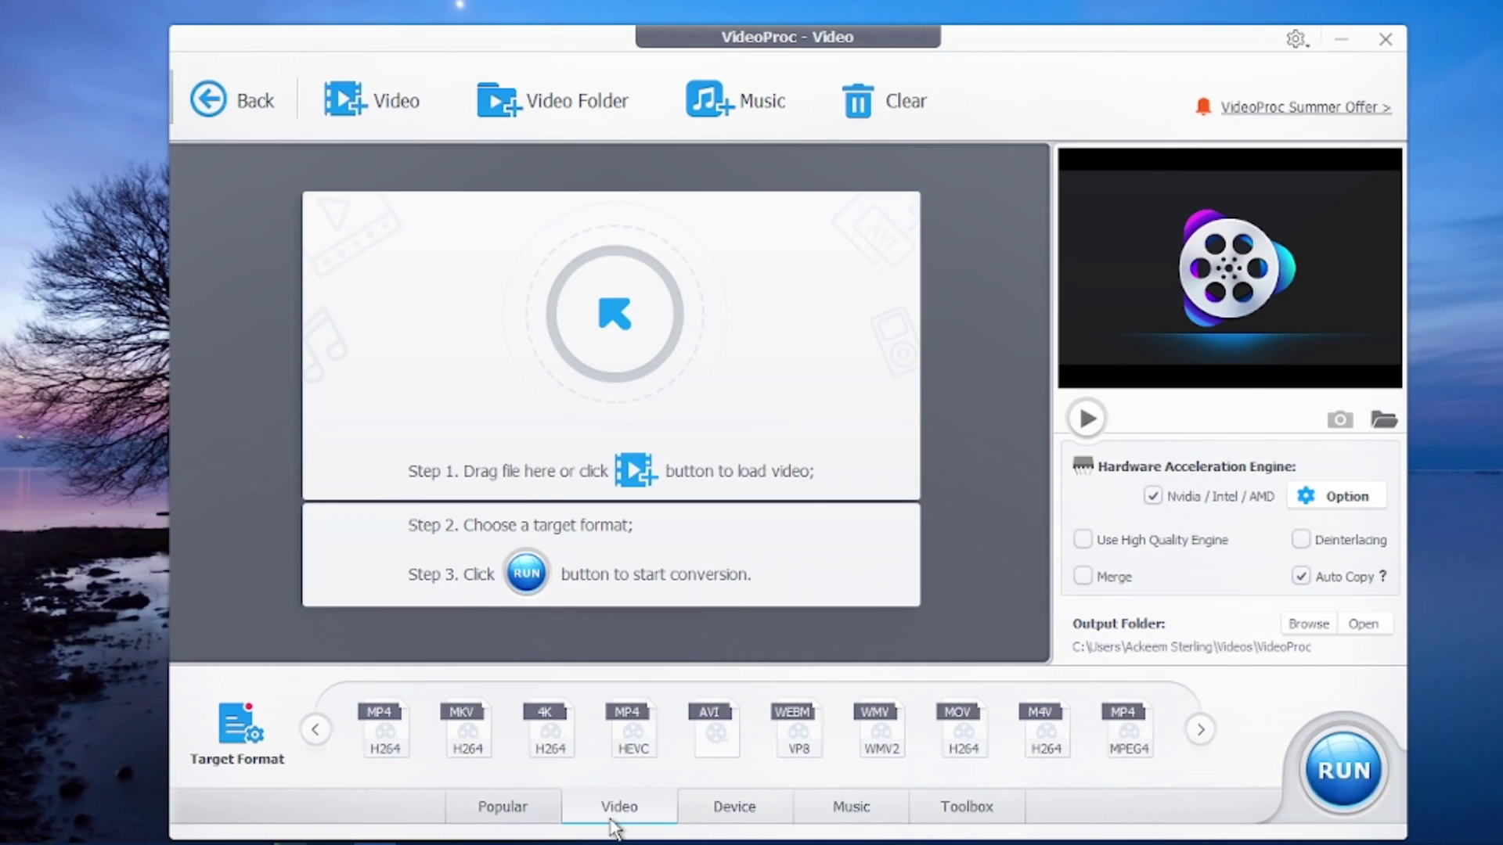
{"action": "mouse_move", "coordinate": [463, 769]}
{"action": "left_click", "coordinate": [735, 827]}
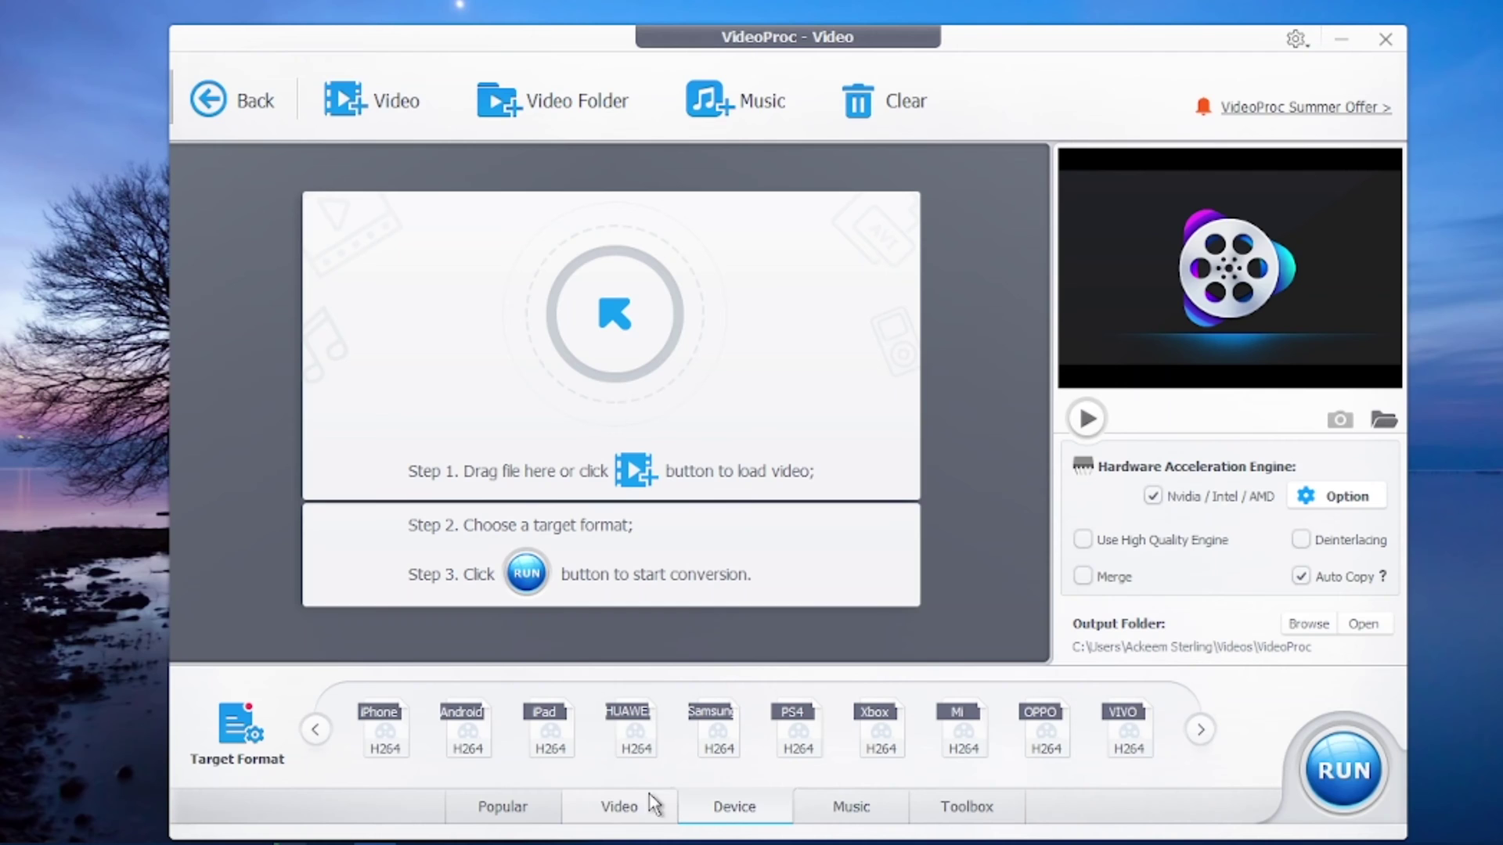
Step: Review the full Target Format profile list, cancel it, and start adding video files
{"action": "left_click", "coordinate": [216, 753]}
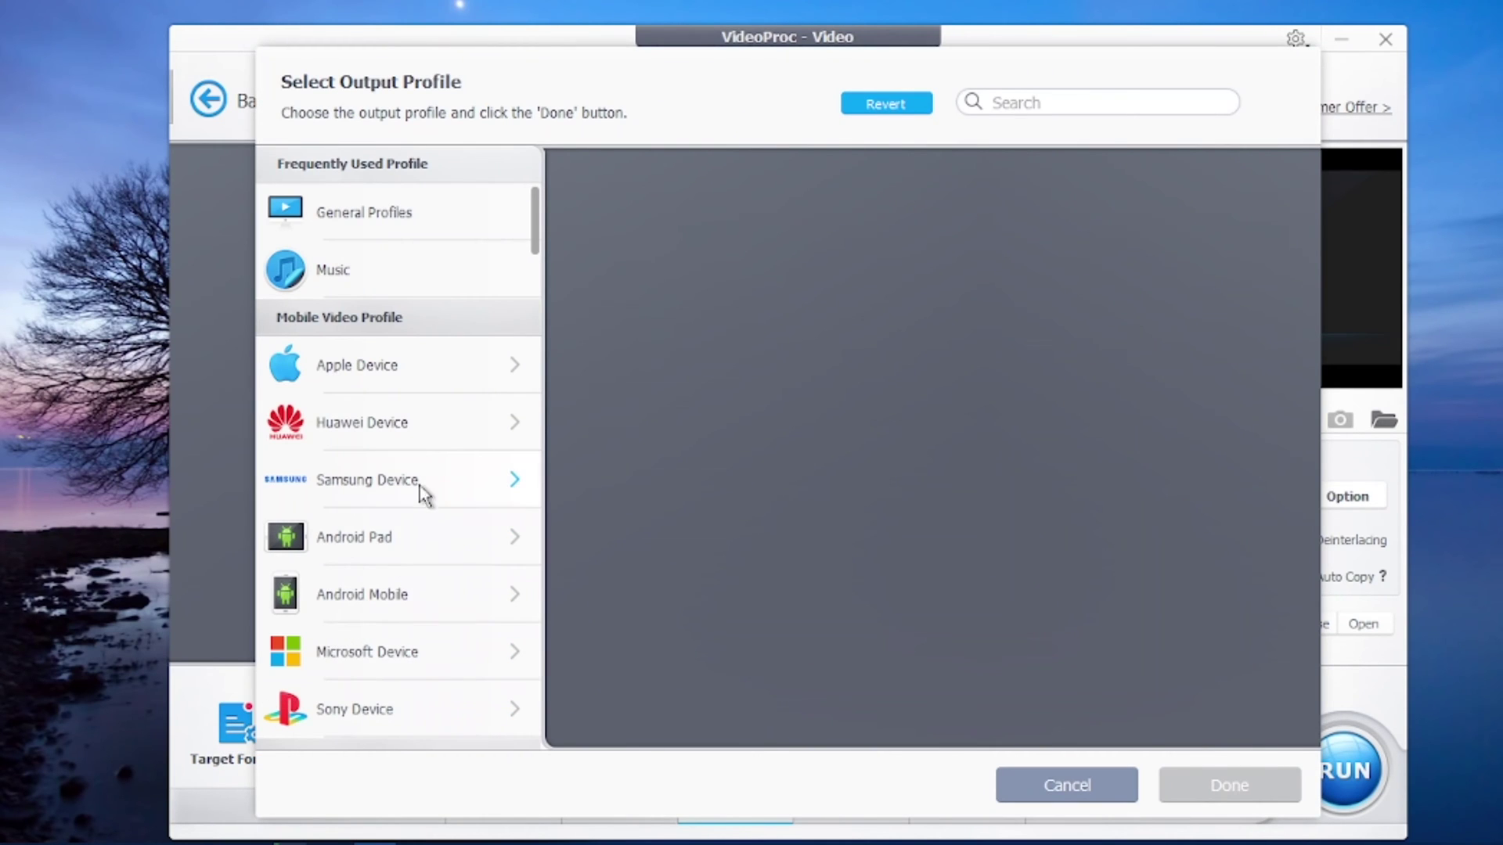
{"action": "scroll", "coordinate": [429, 449], "scroll_direction": "down", "scroll_amount": 1}
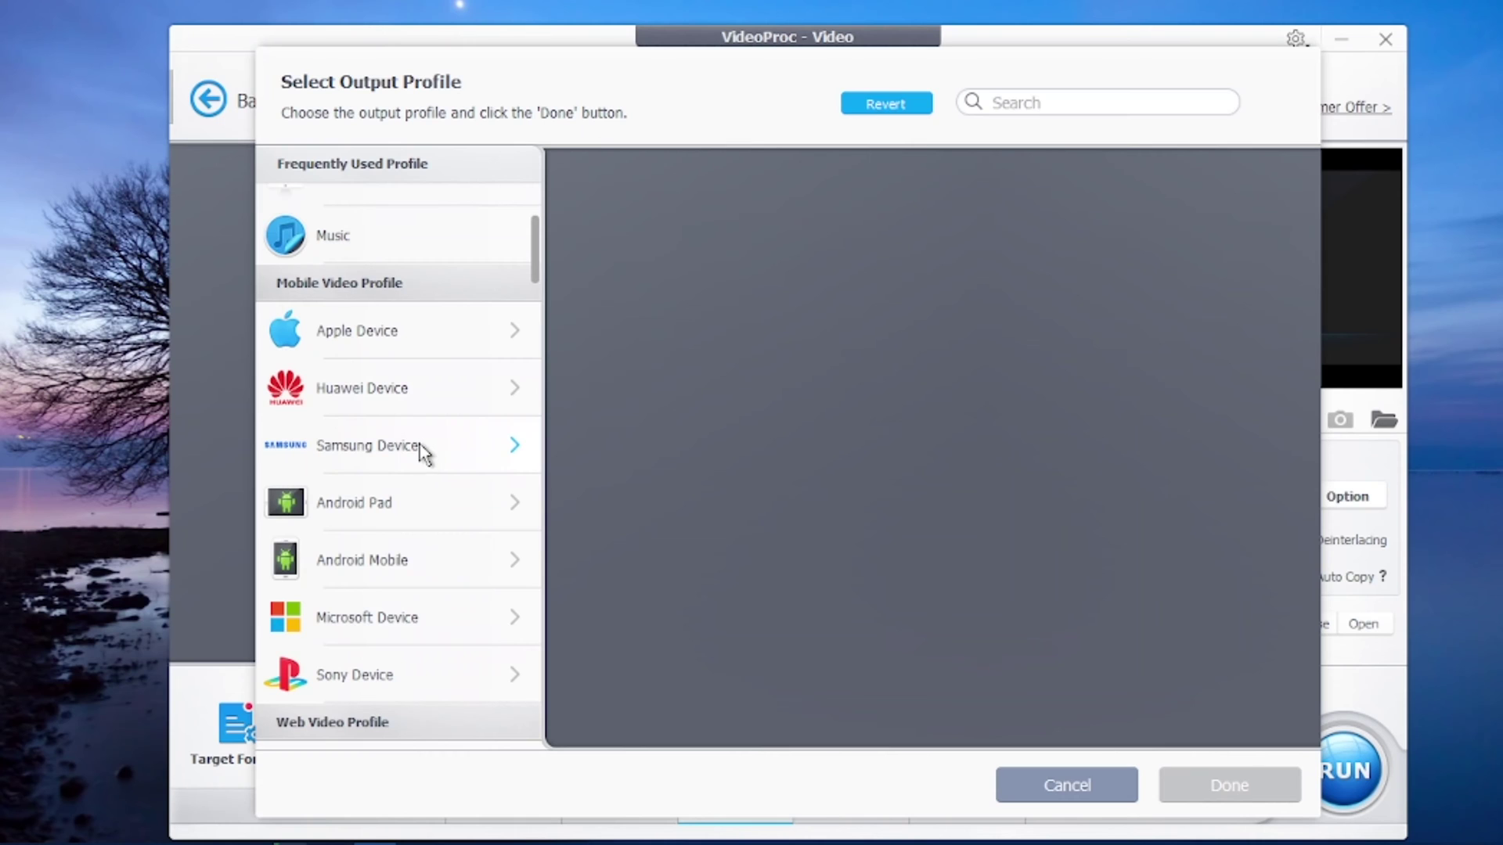
{"action": "scroll", "coordinate": [421, 454], "scroll_direction": "up", "scroll_amount": 1}
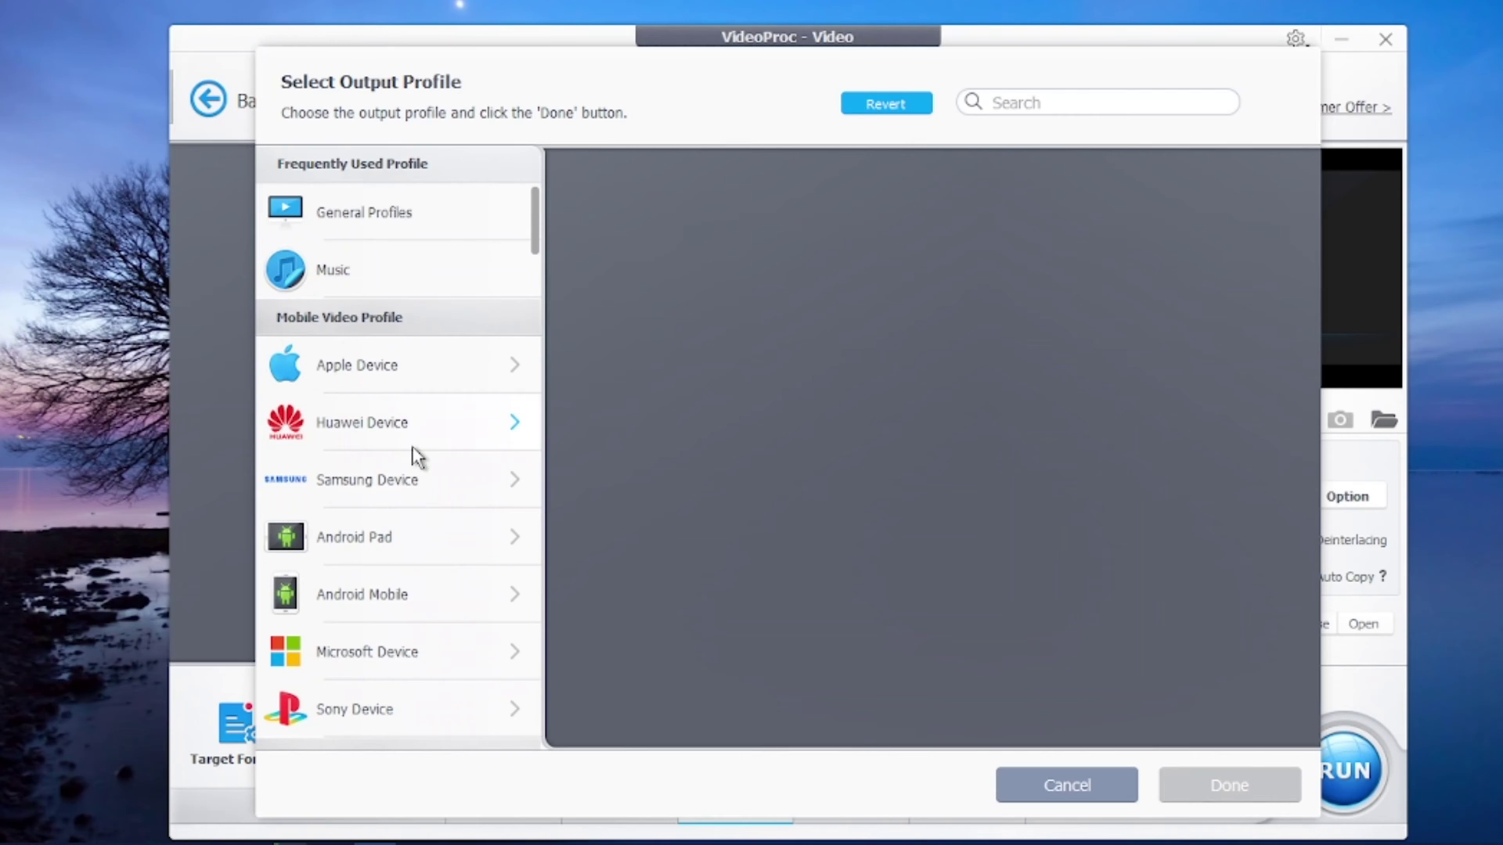
{"action": "left_click", "coordinate": [1066, 785]}
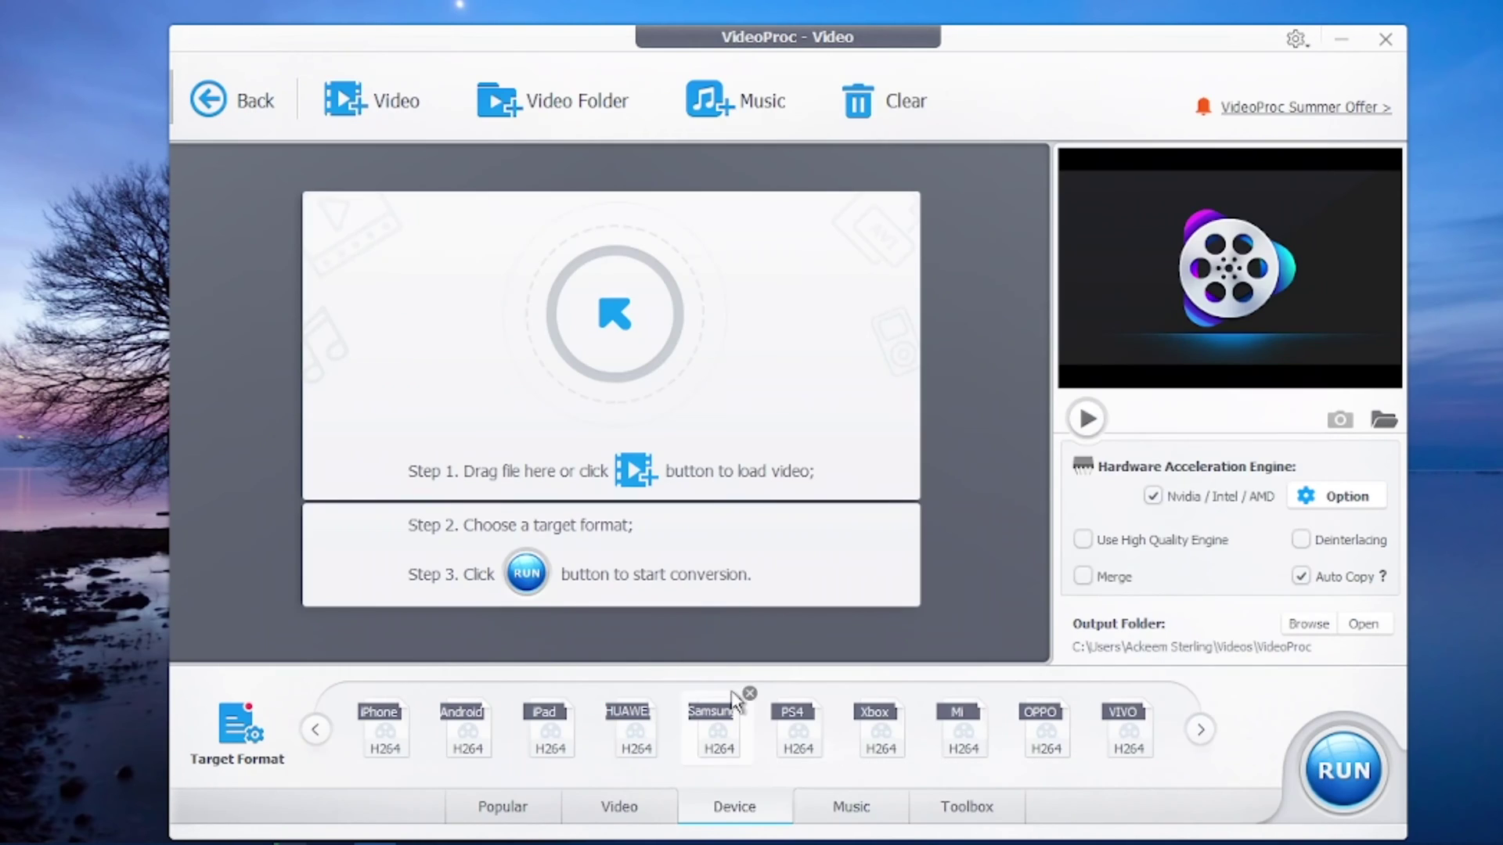
{"action": "left_click", "coordinate": [362, 108]}
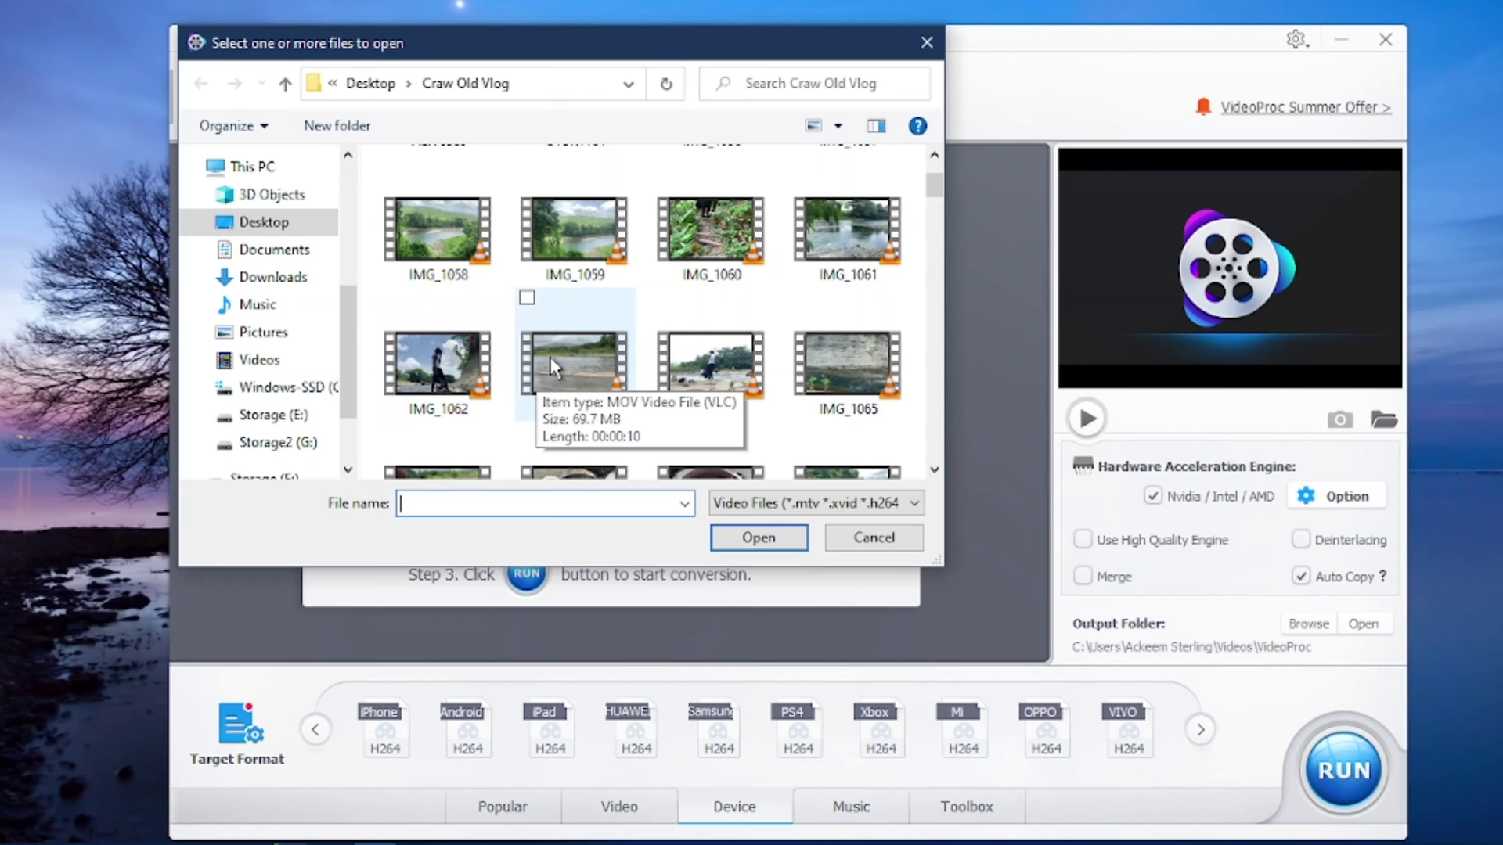
Step: Select the clips IMG_1058, IMG_1059 and IMG_1060 together and load them
{"action": "left_click", "coordinate": [429, 225]}
{"action": "left_click", "coordinate": [541, 235], "text": "ctrl"}
{"action": "left_click", "coordinate": [693, 235], "text": "ctrl"}
{"action": "left_click", "coordinate": [782, 540]}
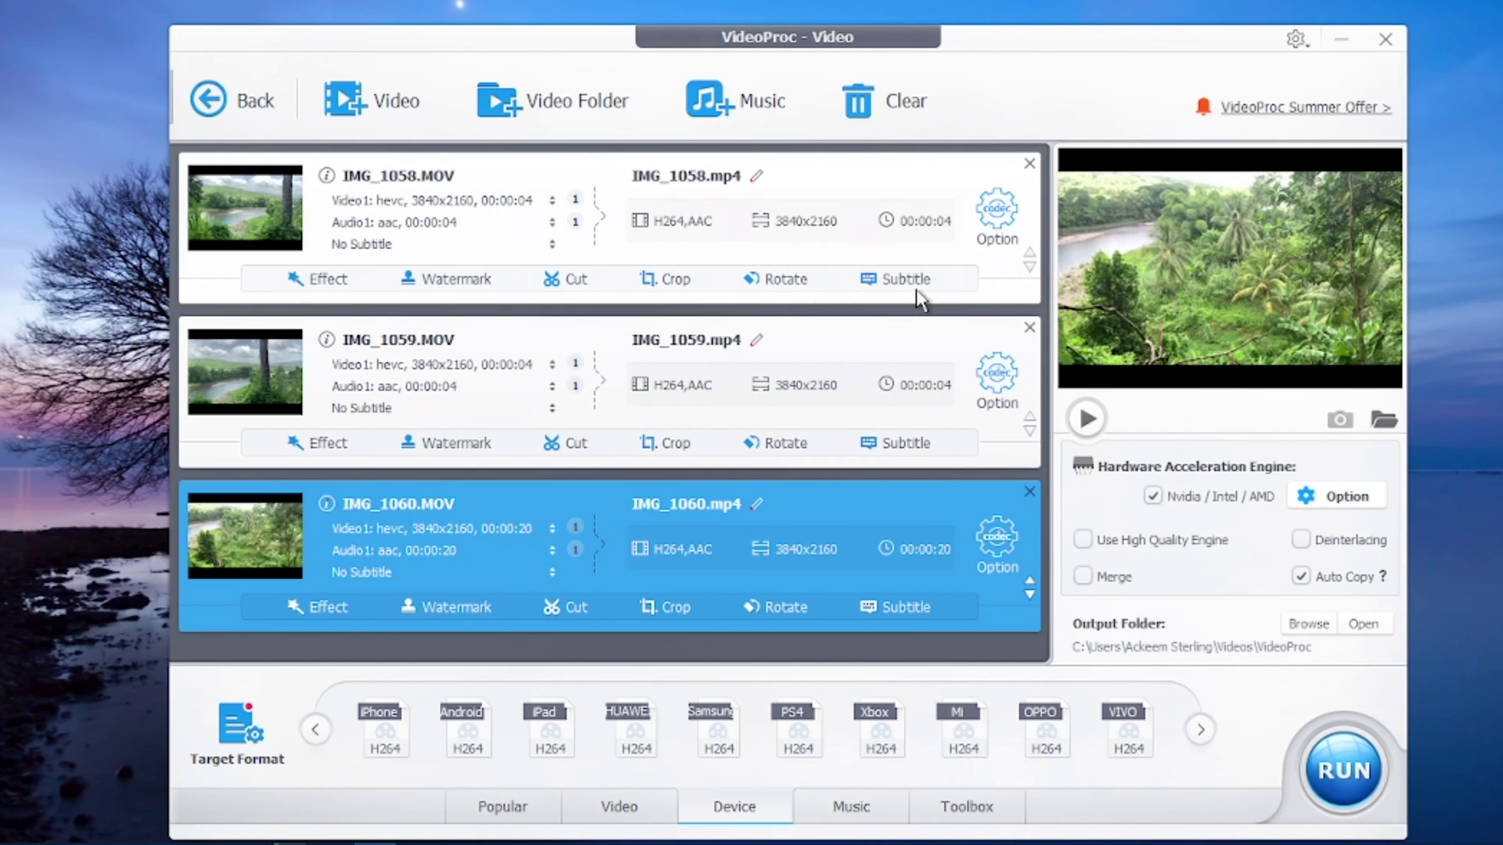
{"action": "left_click", "coordinate": [991, 228]}
{"action": "left_click", "coordinate": [988, 225]}
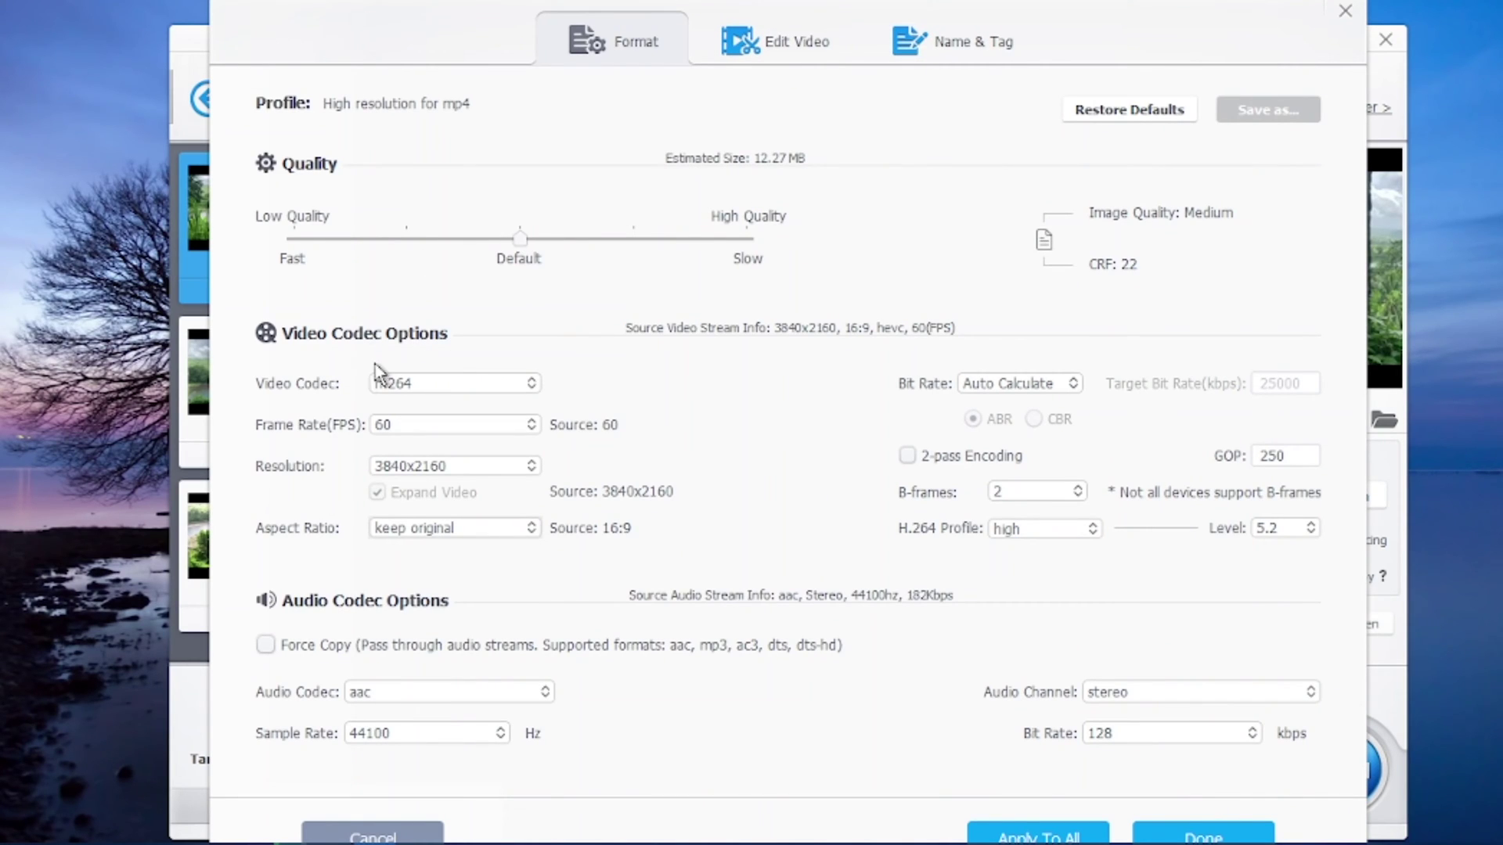
{"action": "left_click", "coordinate": [394, 386]}
{"action": "left_click", "coordinate": [405, 402]}
{"action": "left_click", "coordinate": [407, 427]}
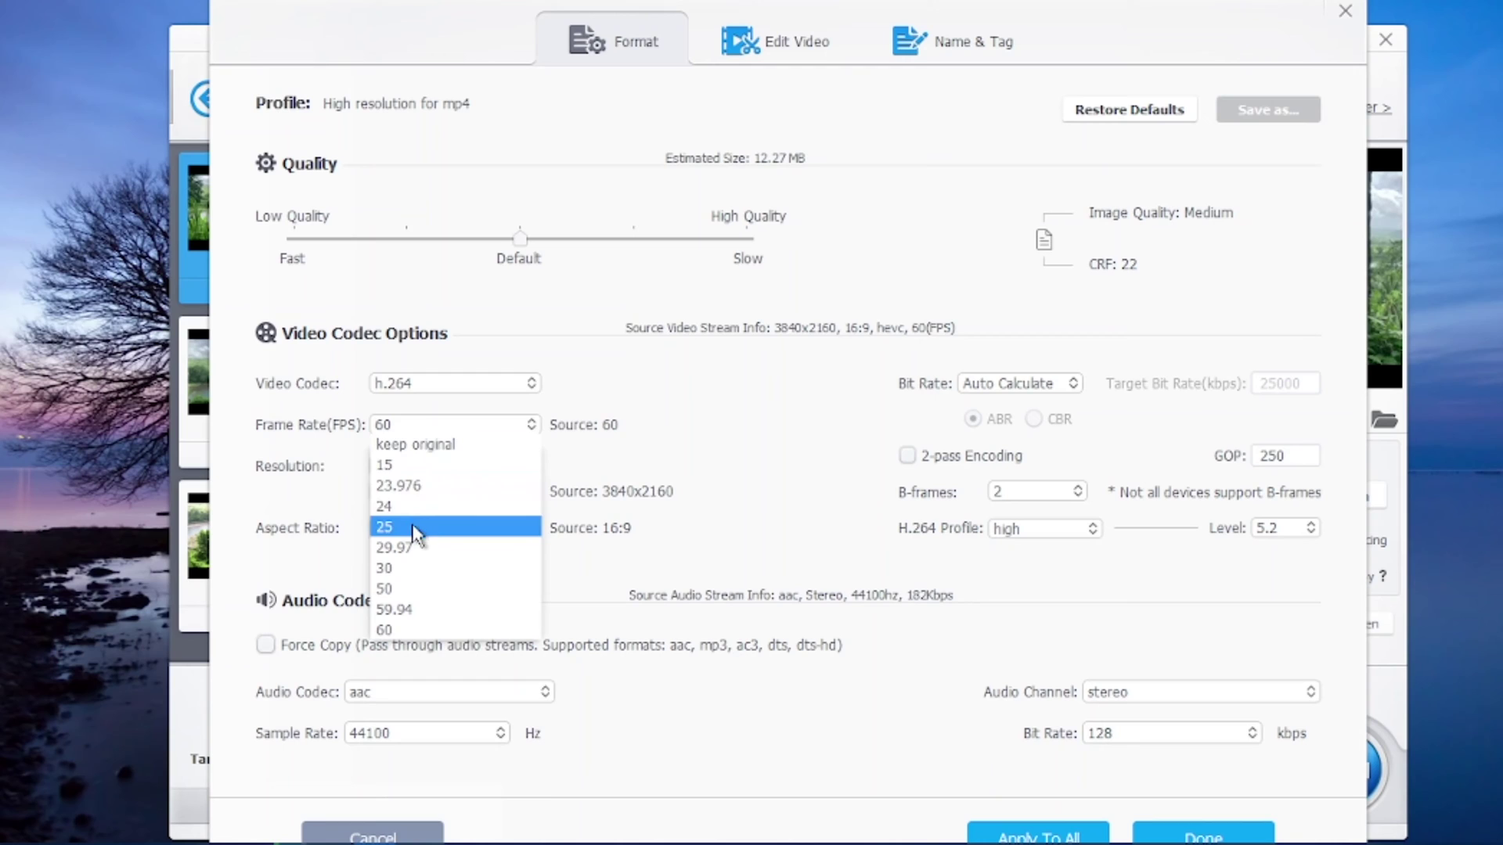
{"action": "left_click", "coordinate": [616, 386]}
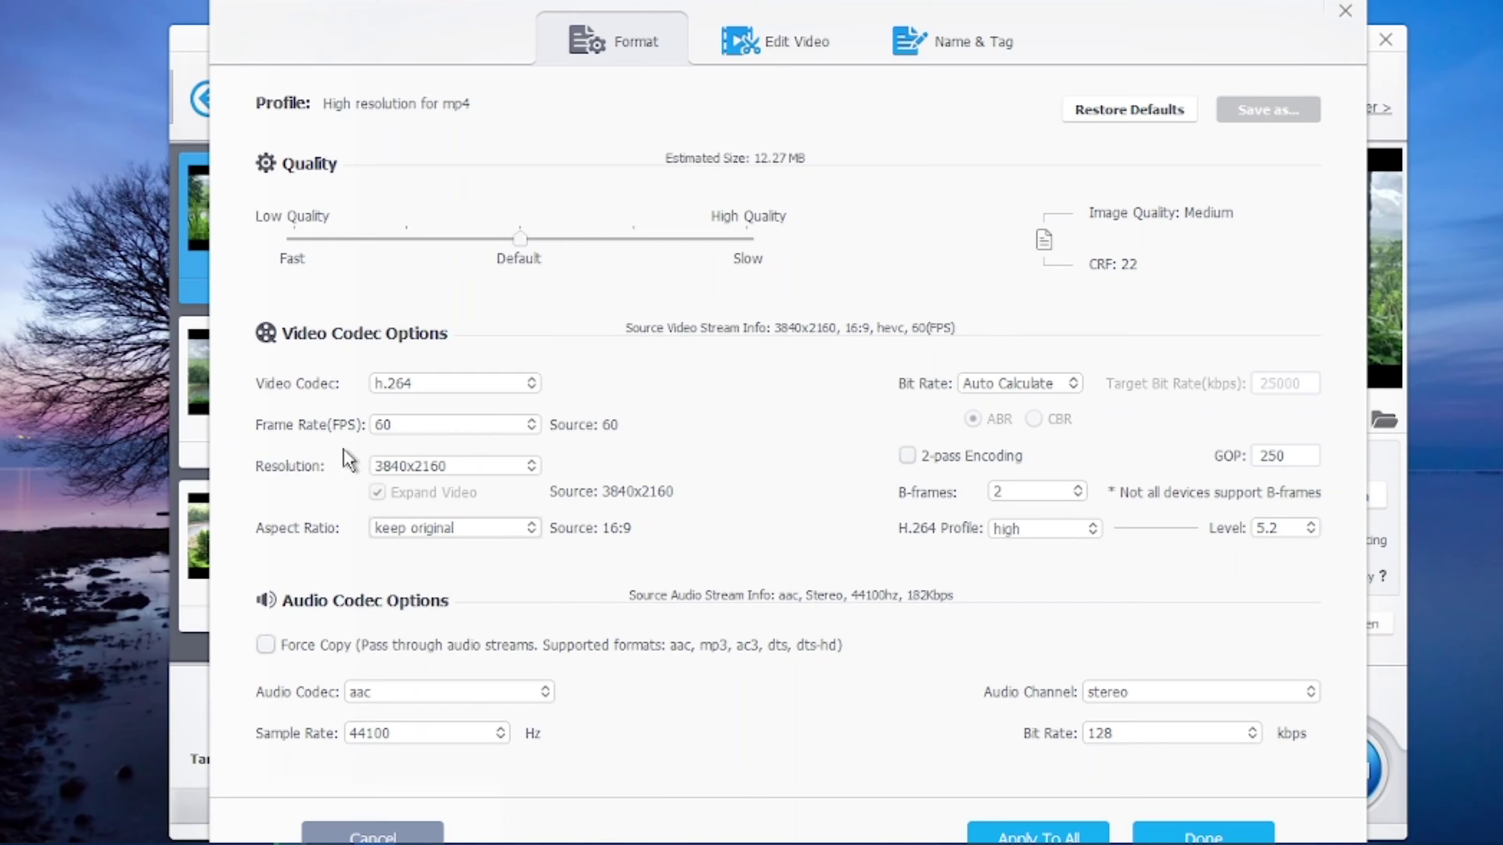
{"action": "left_click", "coordinate": [470, 527]}
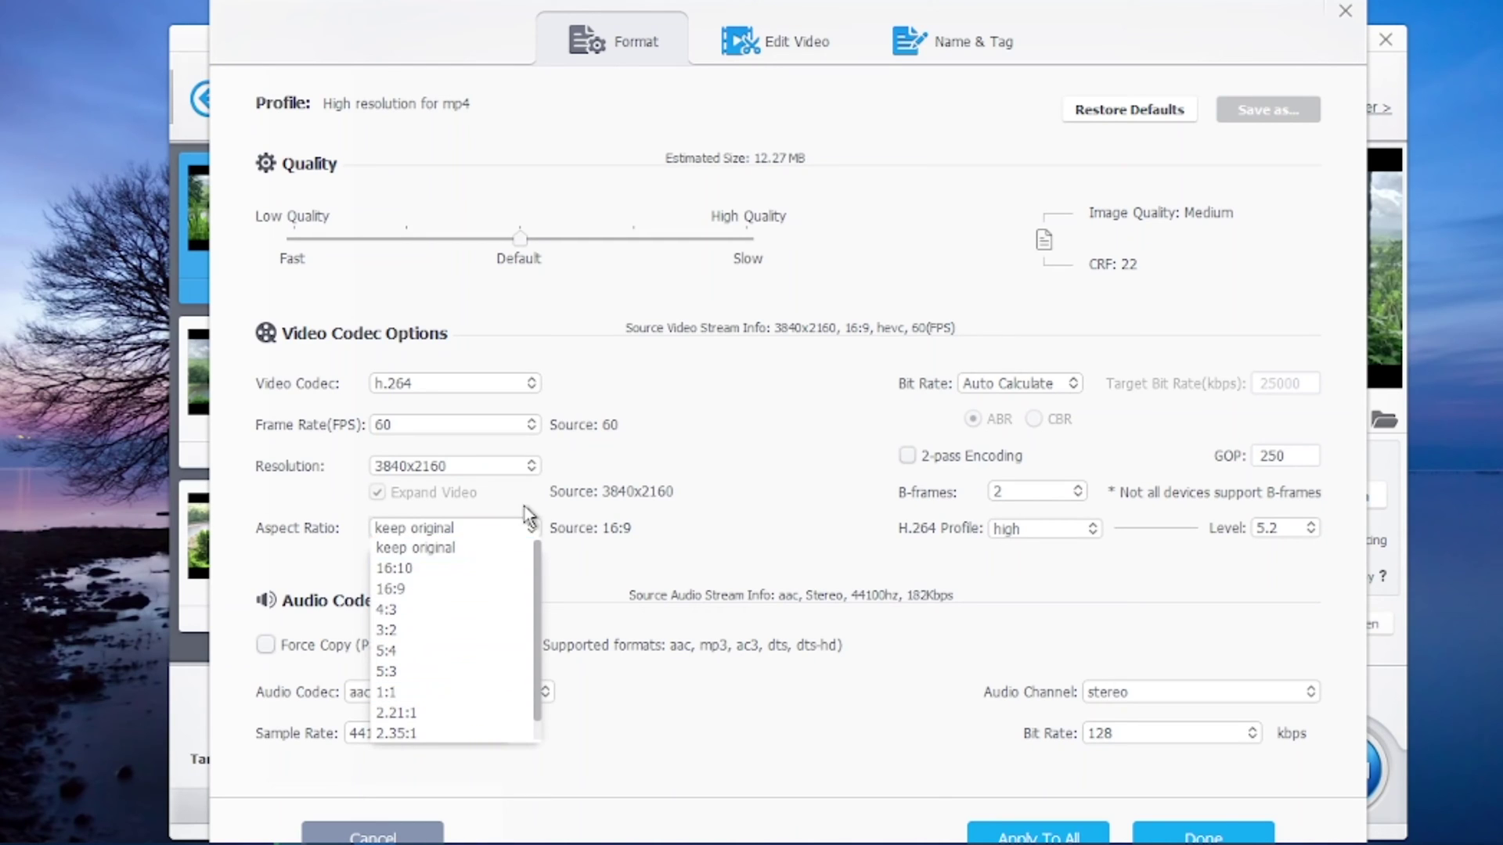
{"action": "left_click", "coordinate": [727, 434]}
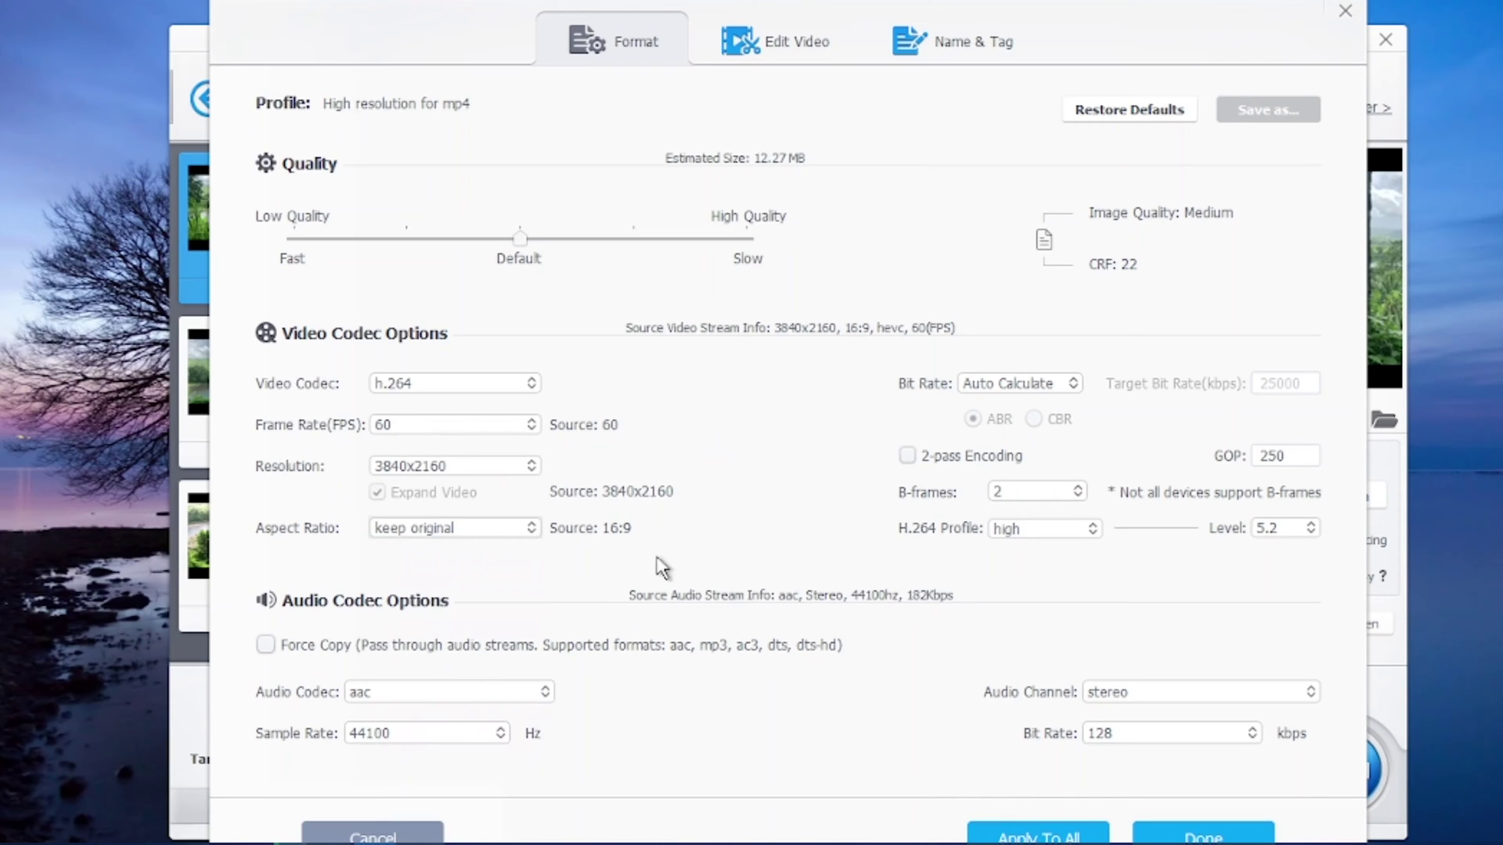
{"action": "left_click", "coordinate": [1344, 10]}
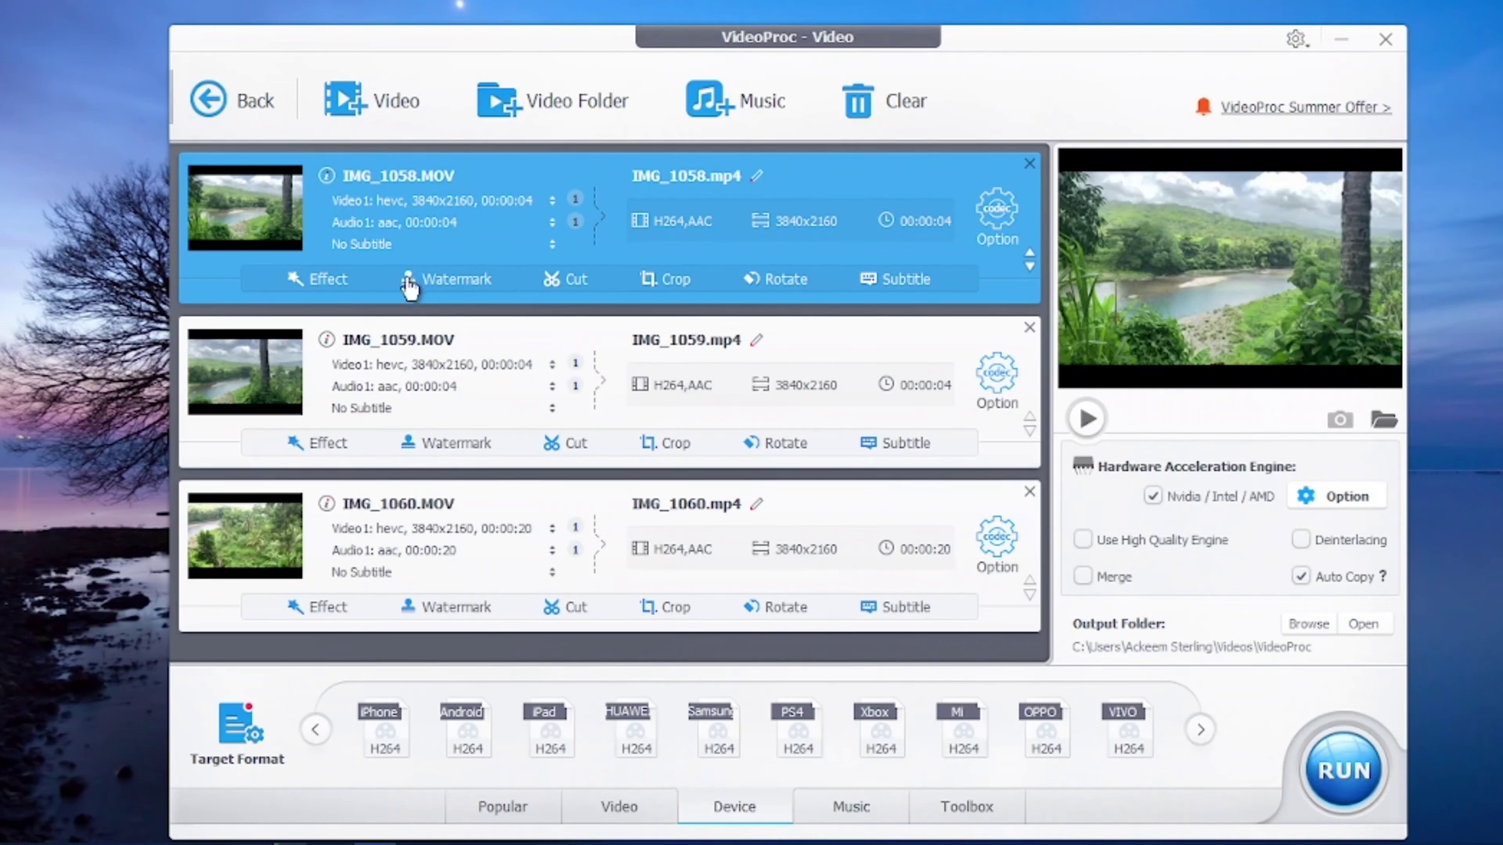
Step: Apply Grayscale to IMG_1058, keep brightness at 0.0, and show the subtitle options
{"action": "left_click", "coordinate": [326, 290]}
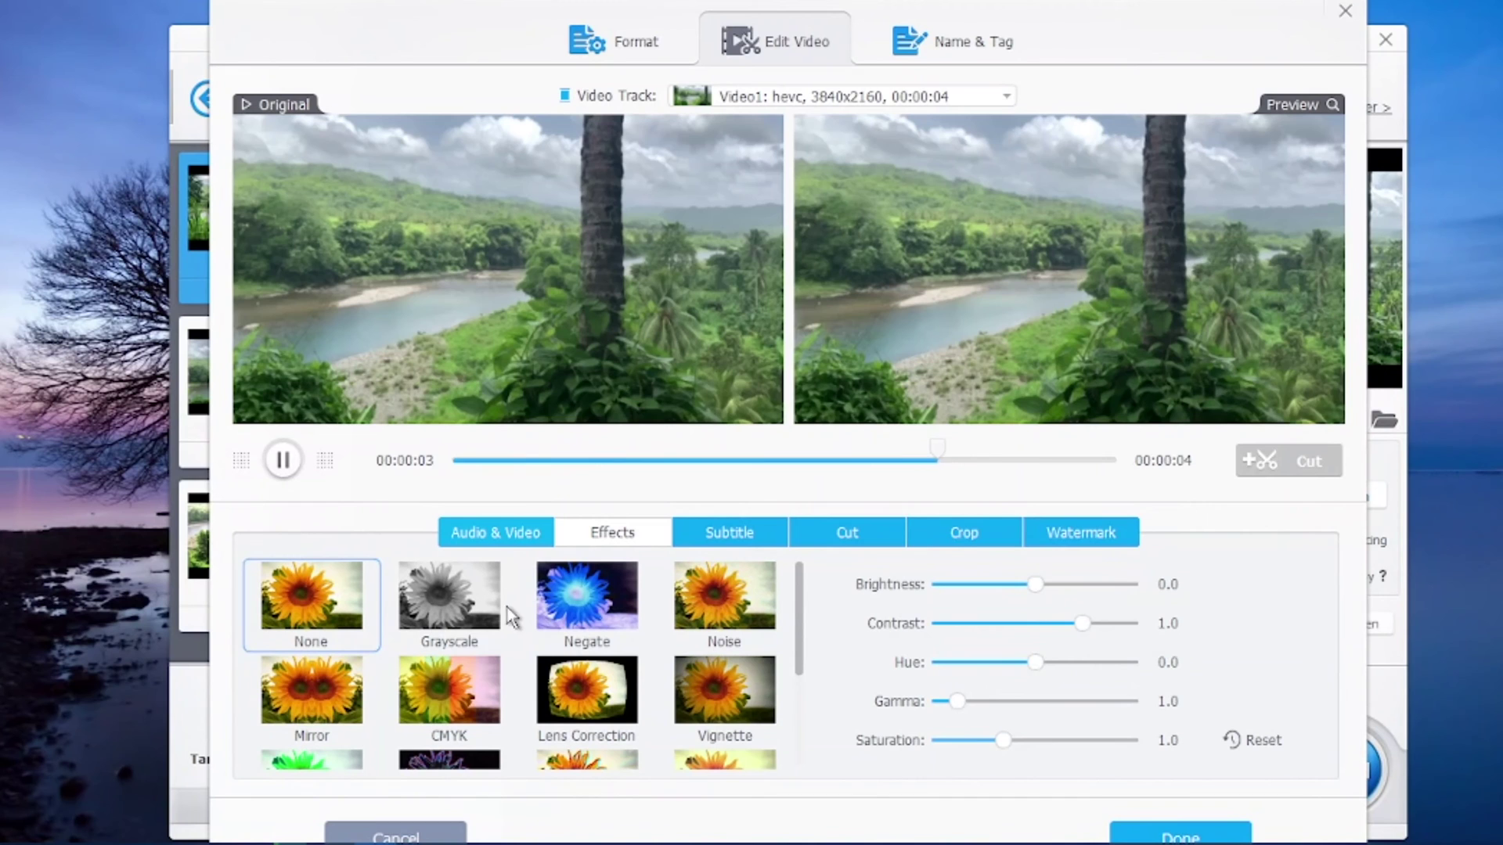
{"action": "left_click", "coordinate": [473, 618]}
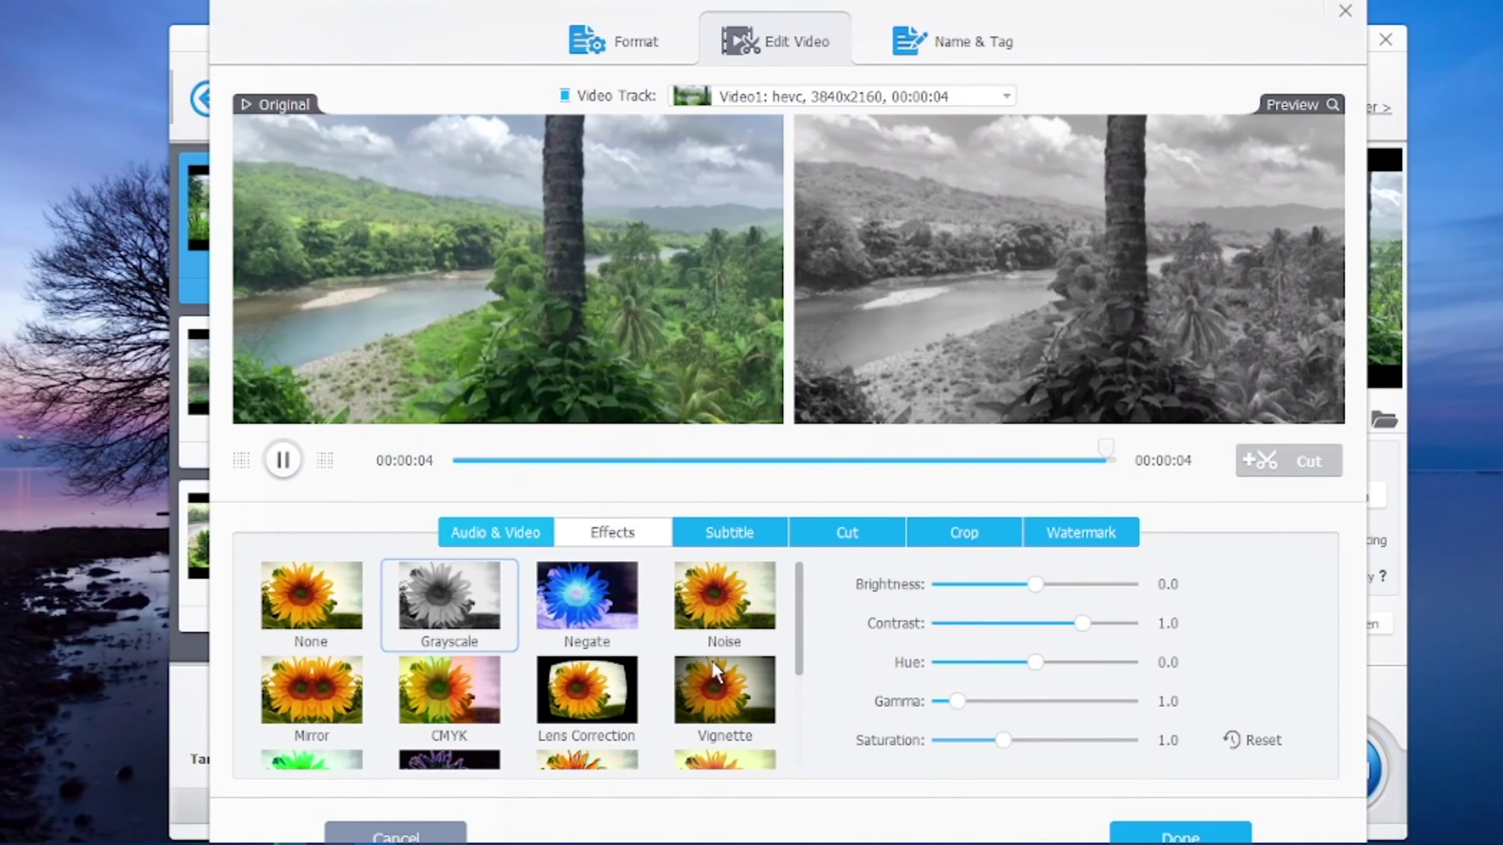
{"action": "mouse_move", "coordinate": [1041, 587]}
{"action": "left_mouse_down"}
{"action": "mouse_move", "coordinate": [996, 590]}
{"action": "mouse_move", "coordinate": [1041, 579]}
{"action": "left_mouse_up"}
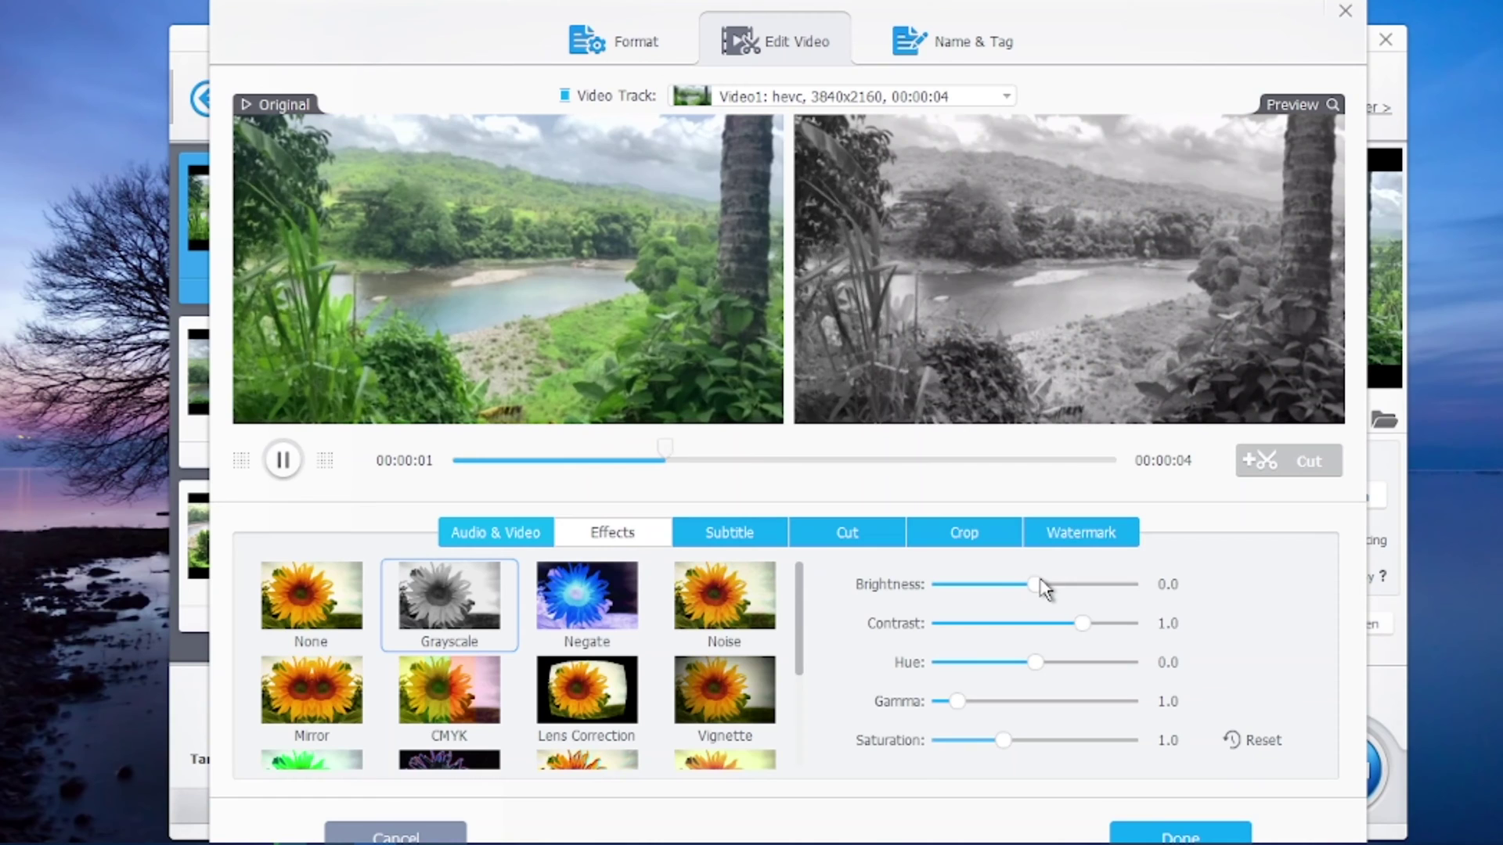
{"action": "left_click", "coordinate": [762, 530]}
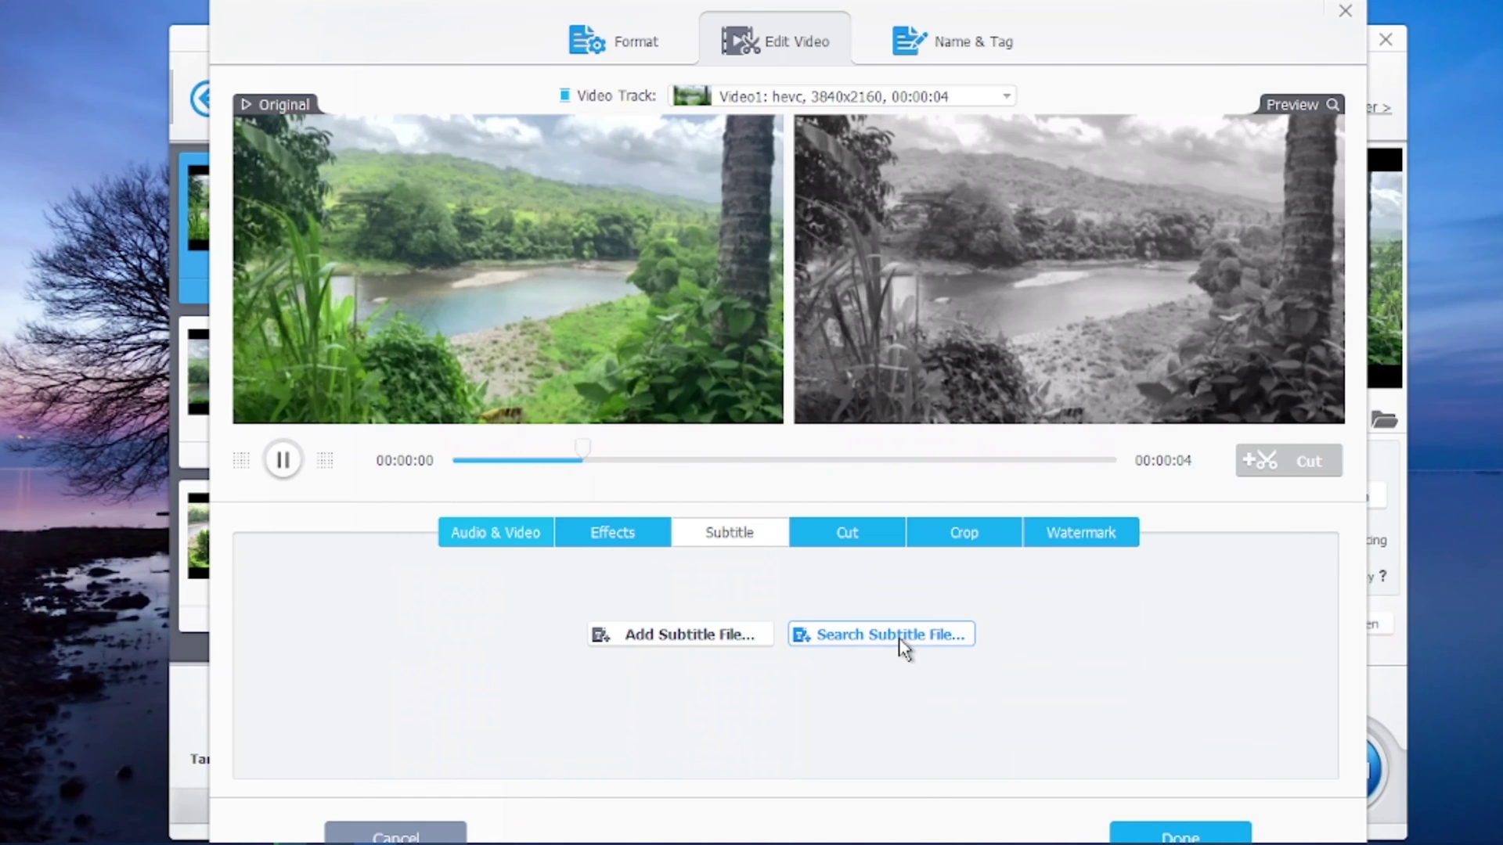
Step: Trim IMG_1058 slightly at both the start and the end
{"action": "left_click", "coordinate": [844, 537]}
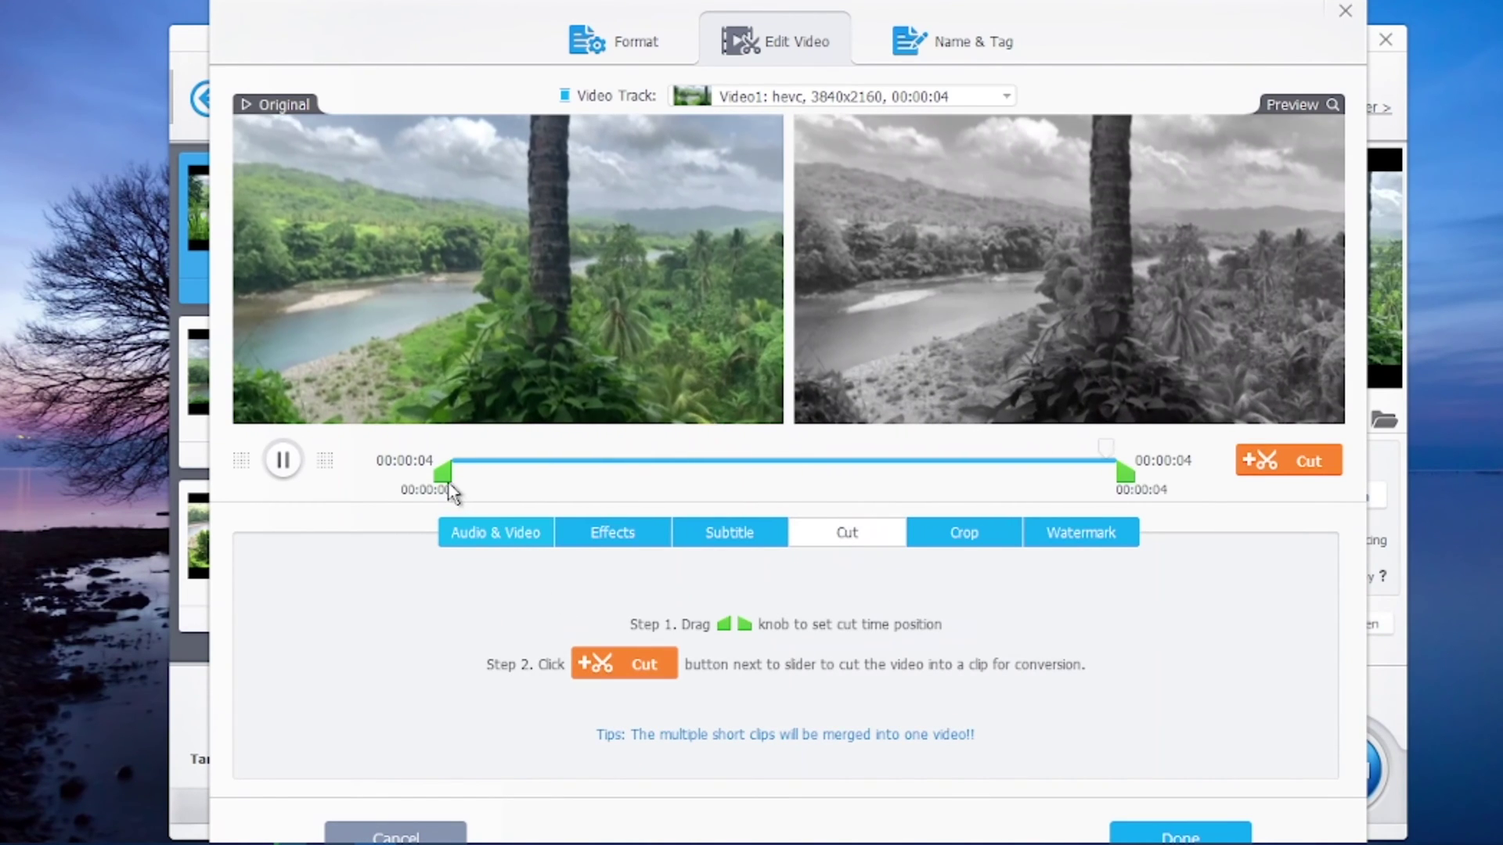
{"action": "left_click_drag", "start_coordinate": [447, 479], "coordinate": [569, 481]}
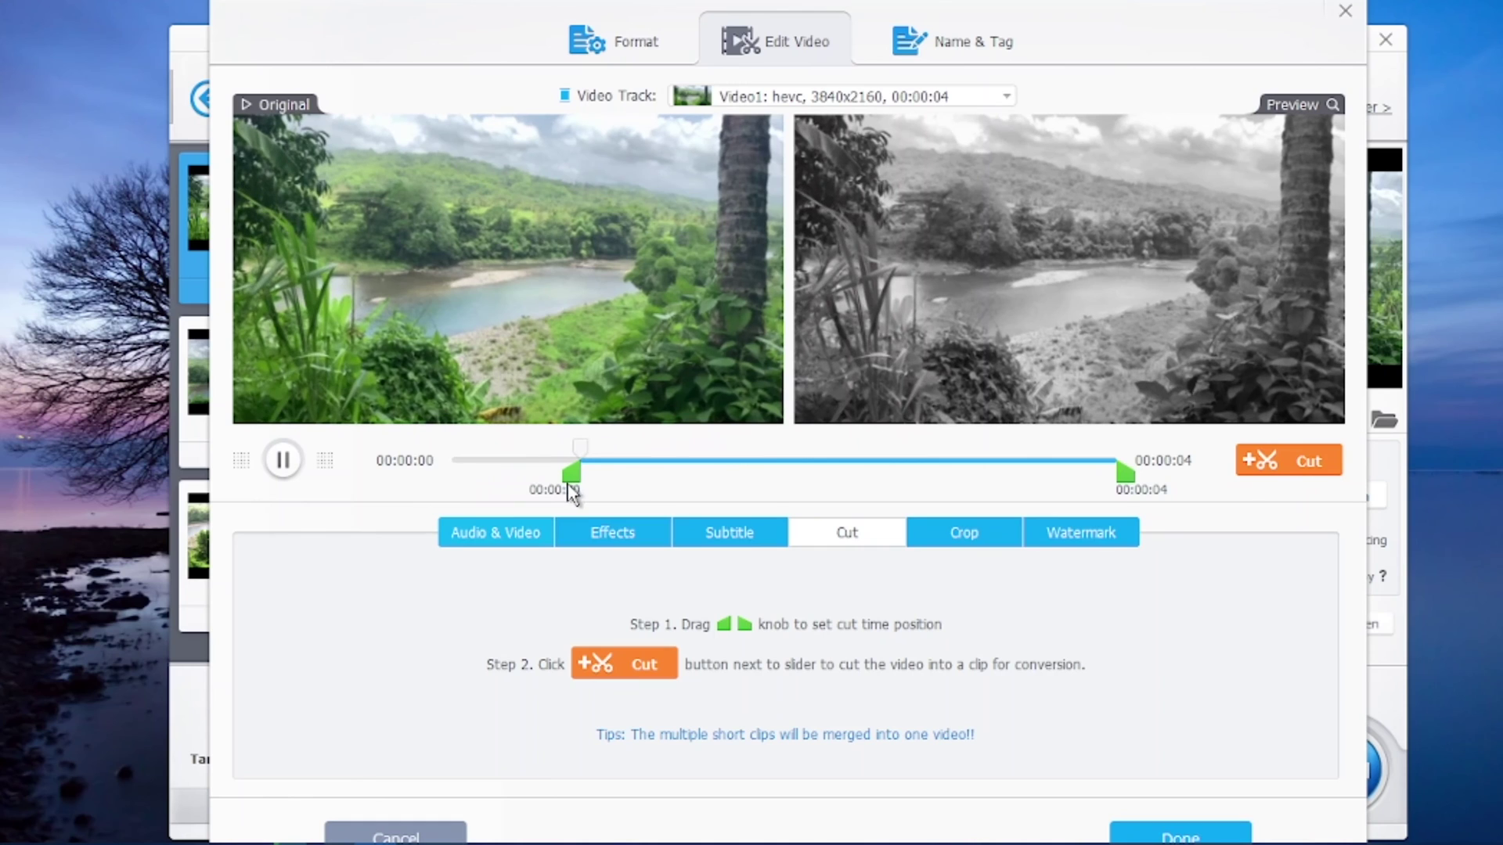
{"action": "left_click_drag", "start_coordinate": [1131, 485], "coordinate": [1106, 481]}
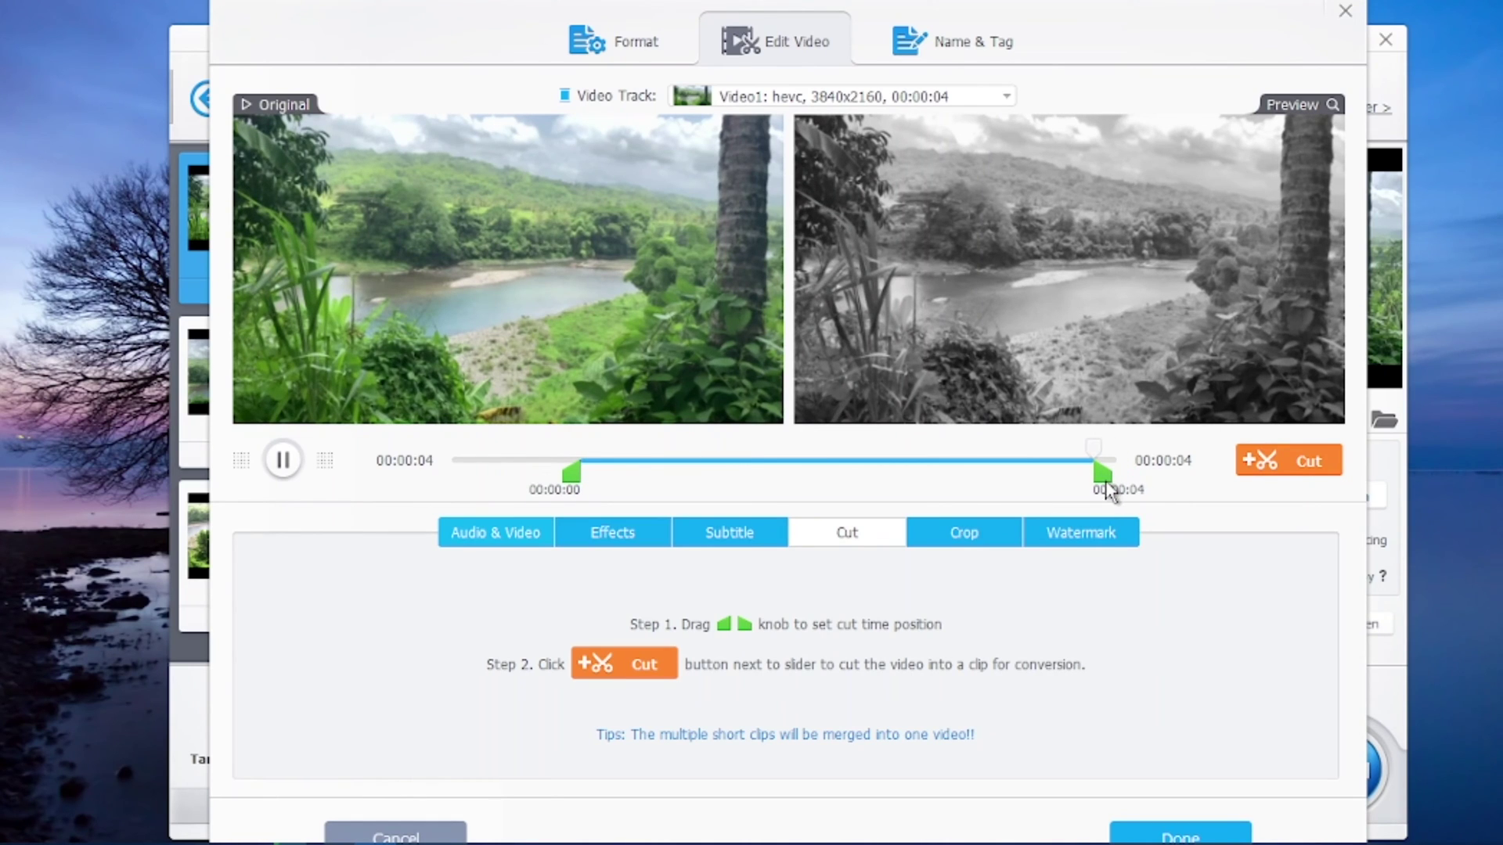
{"action": "left_click", "coordinate": [946, 525]}
{"action": "left_click", "coordinate": [604, 521]}
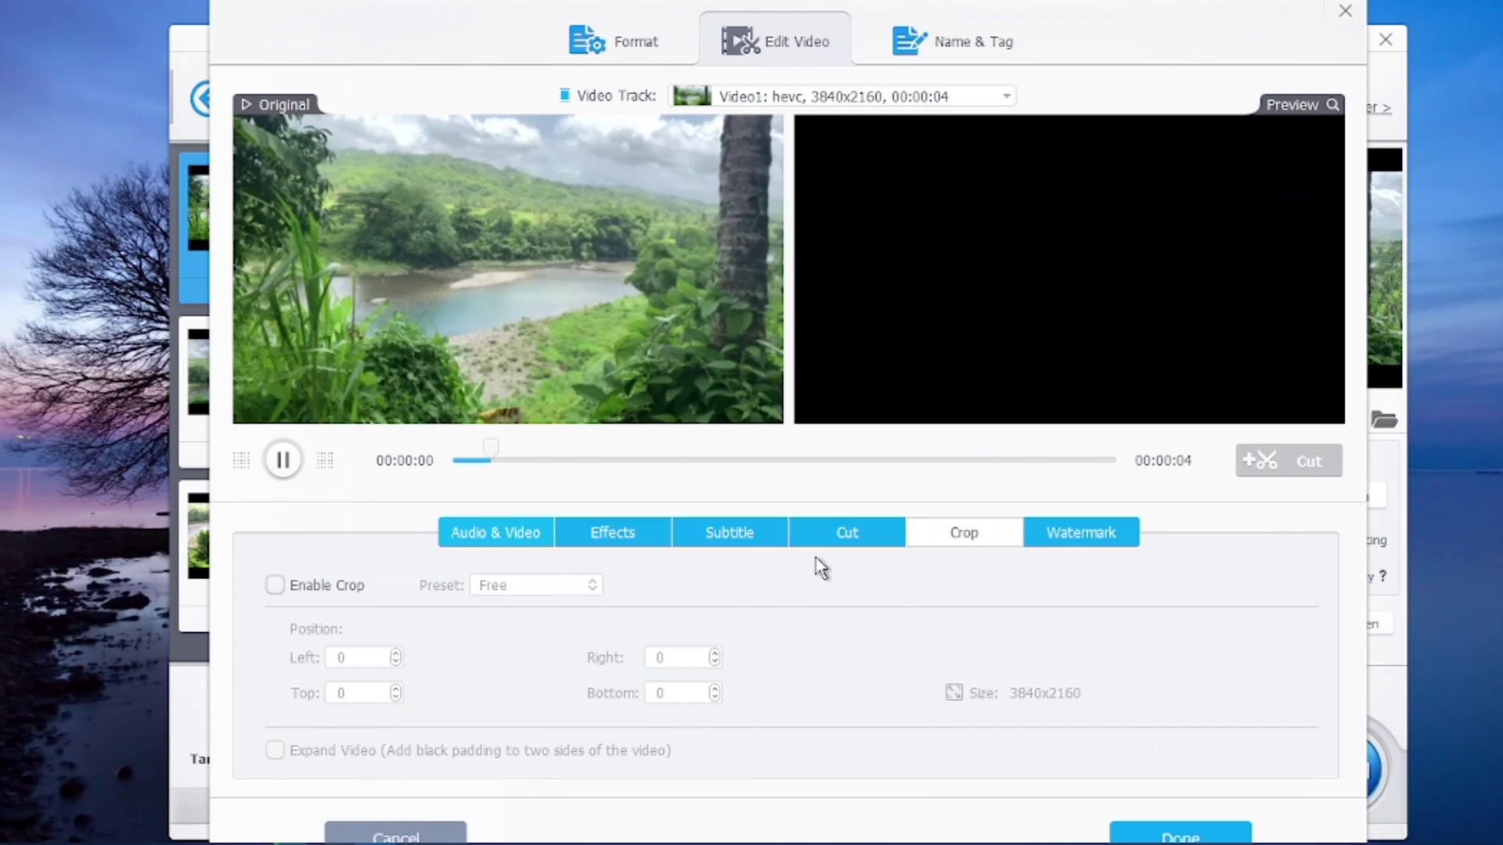
Step: Pause at 00:00:02, enable cropping, and crop in from the left and bottom edges
{"action": "left_click", "coordinate": [282, 462]}
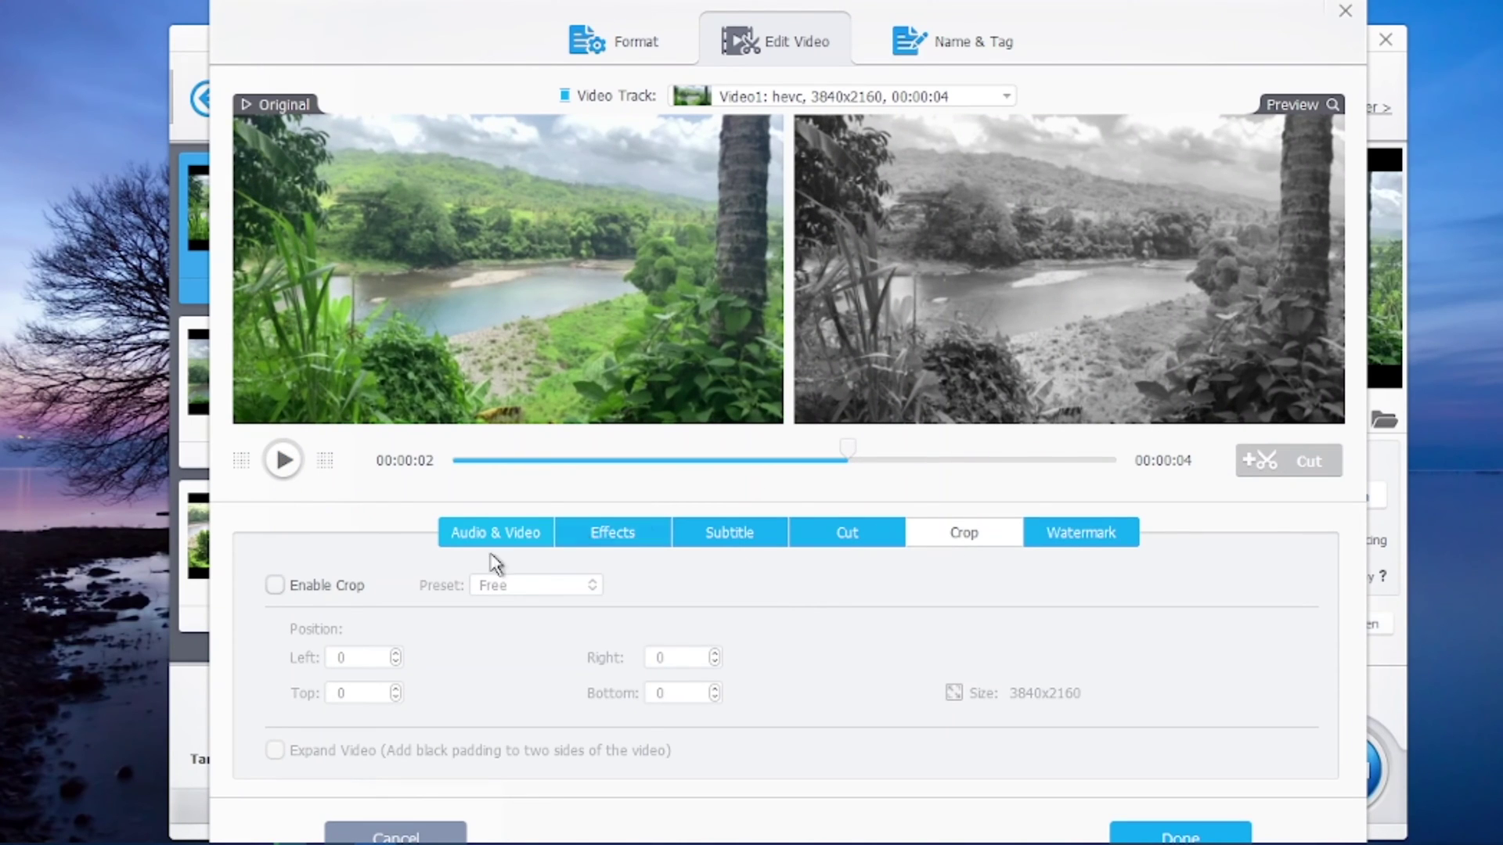
{"action": "left_click", "coordinate": [275, 586]}
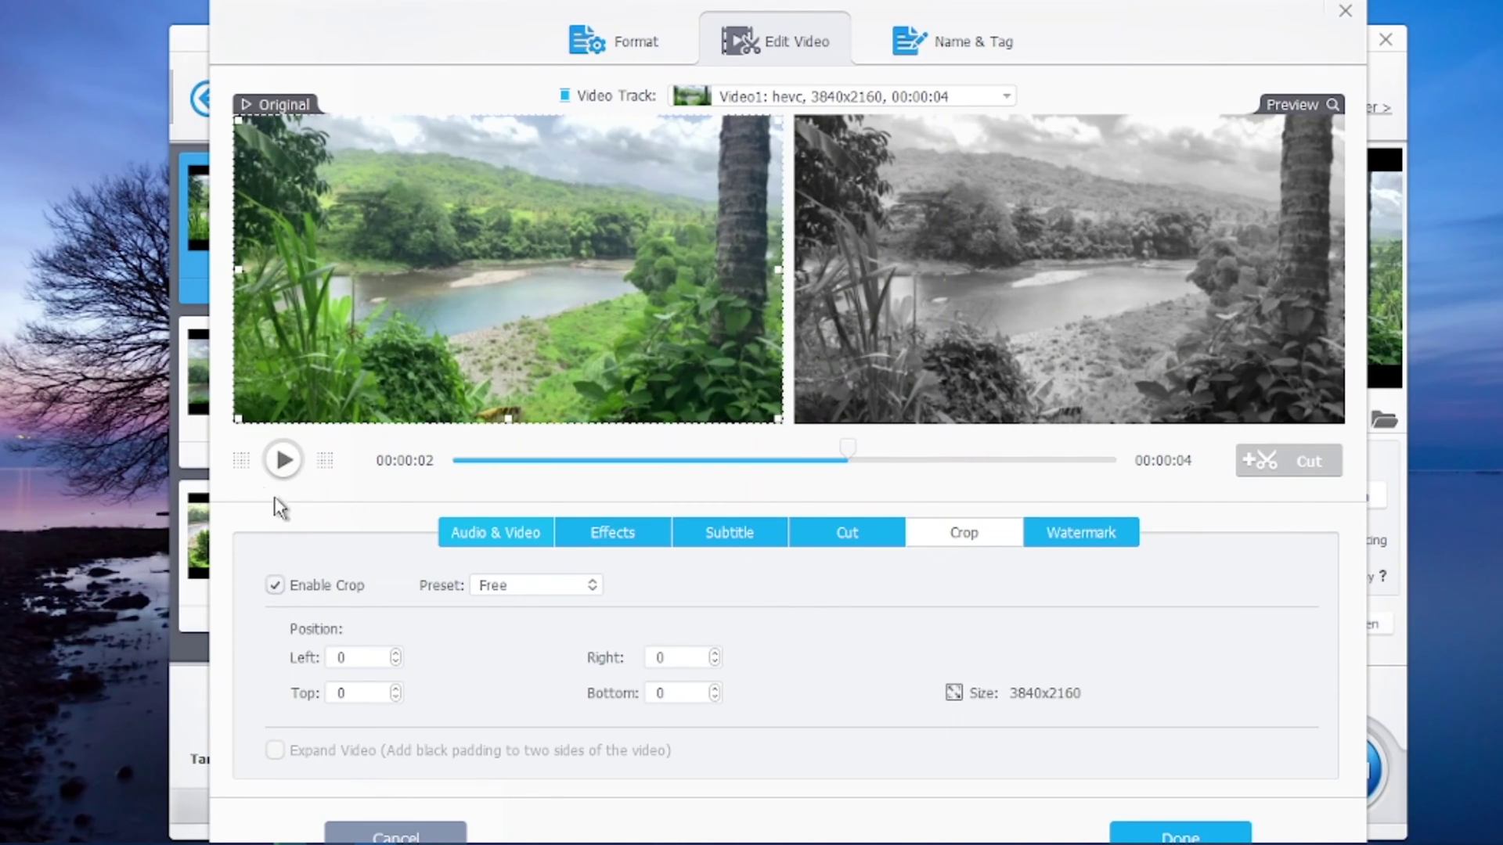
{"action": "left_click_drag", "start_coordinate": [237, 419], "coordinate": [307, 416]}
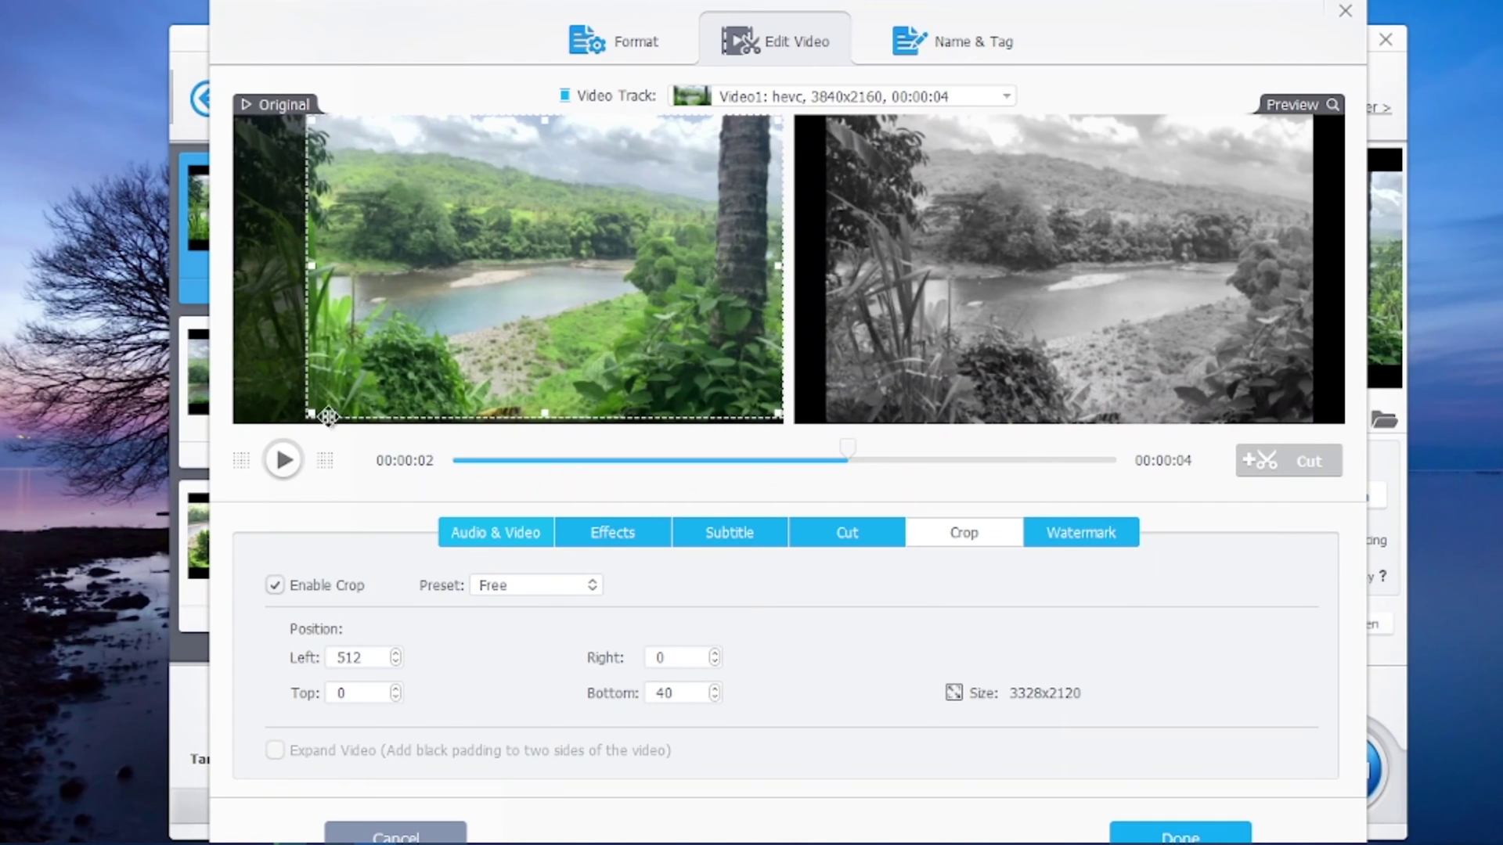
Step: Add the creator's name as a centred text watermark (Left 838, Top 1113) and close the editor
{"action": "left_click", "coordinate": [1069, 549]}
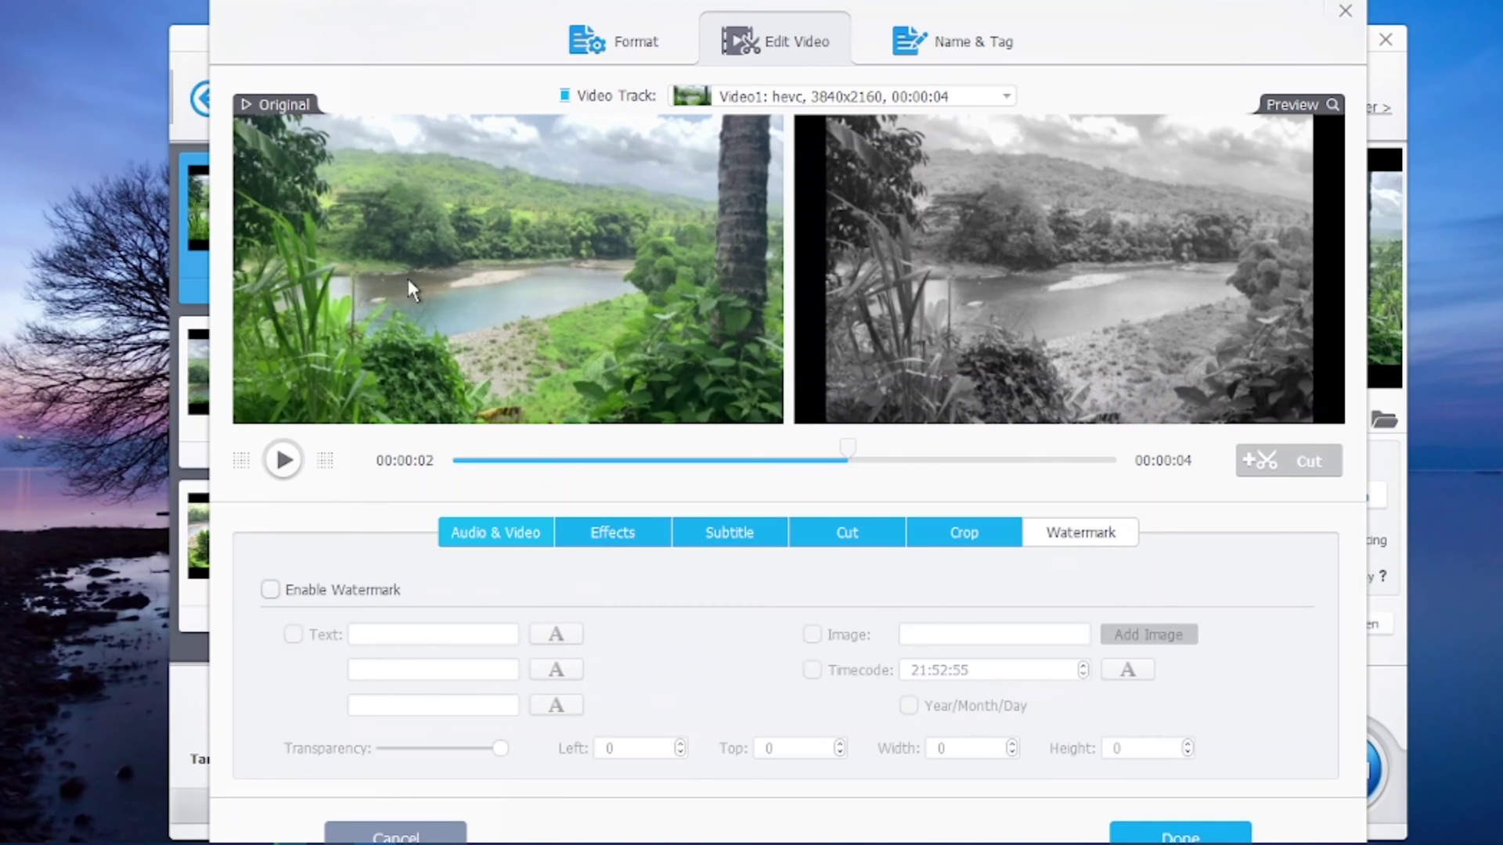
{"action": "left_click", "coordinate": [272, 592]}
{"action": "left_click", "coordinate": [361, 625]}
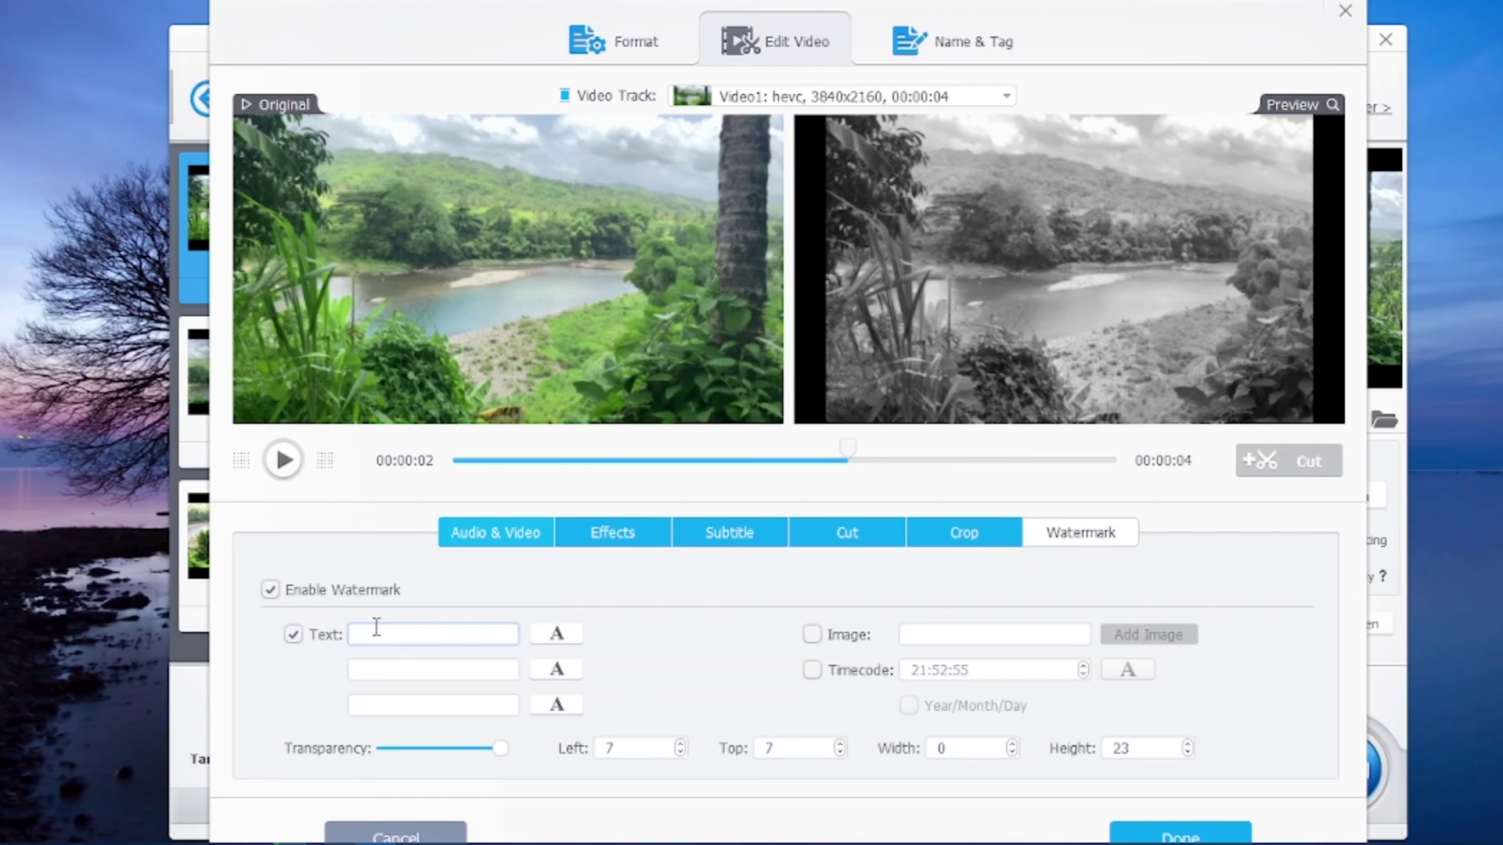
{"action": "type", "text": "Ackee"}
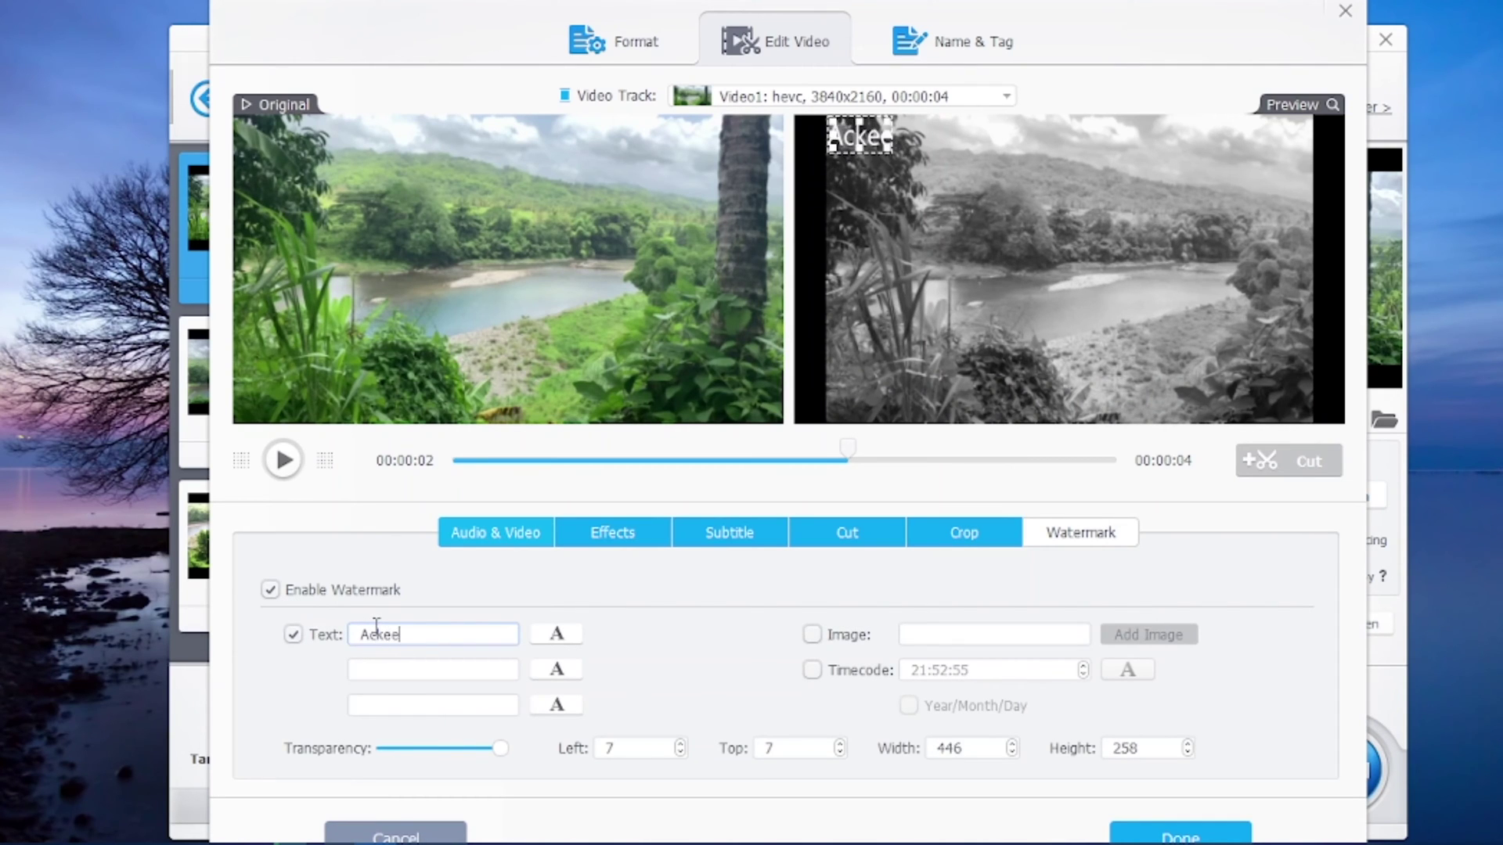
{"action": "type", "text": "msterling"}
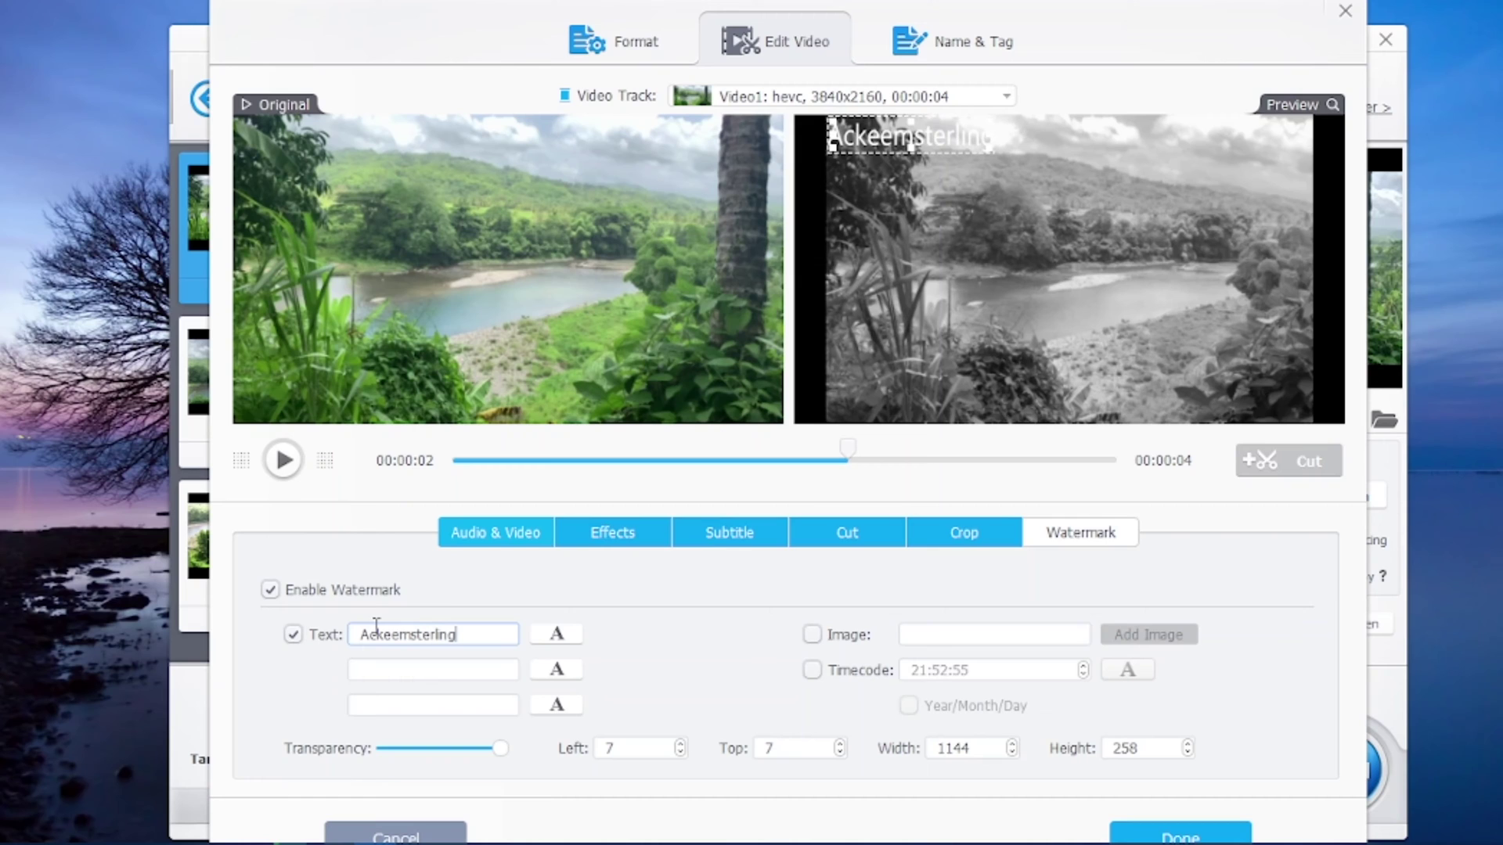
{"action": "left_click_drag", "start_coordinate": [961, 137], "coordinate": [1081, 297]}
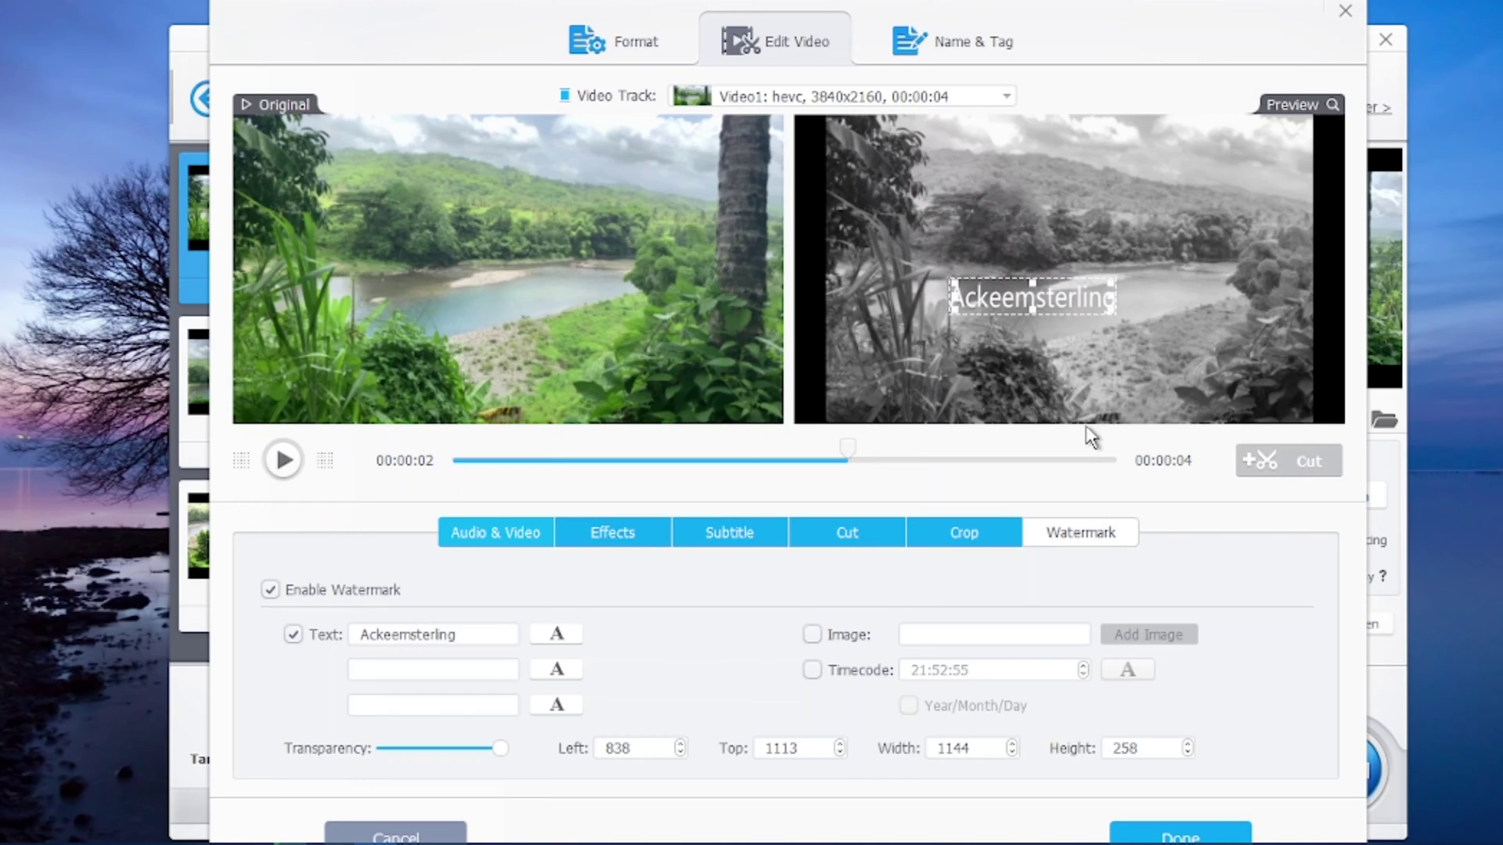
{"action": "left_click", "coordinate": [1345, 11]}
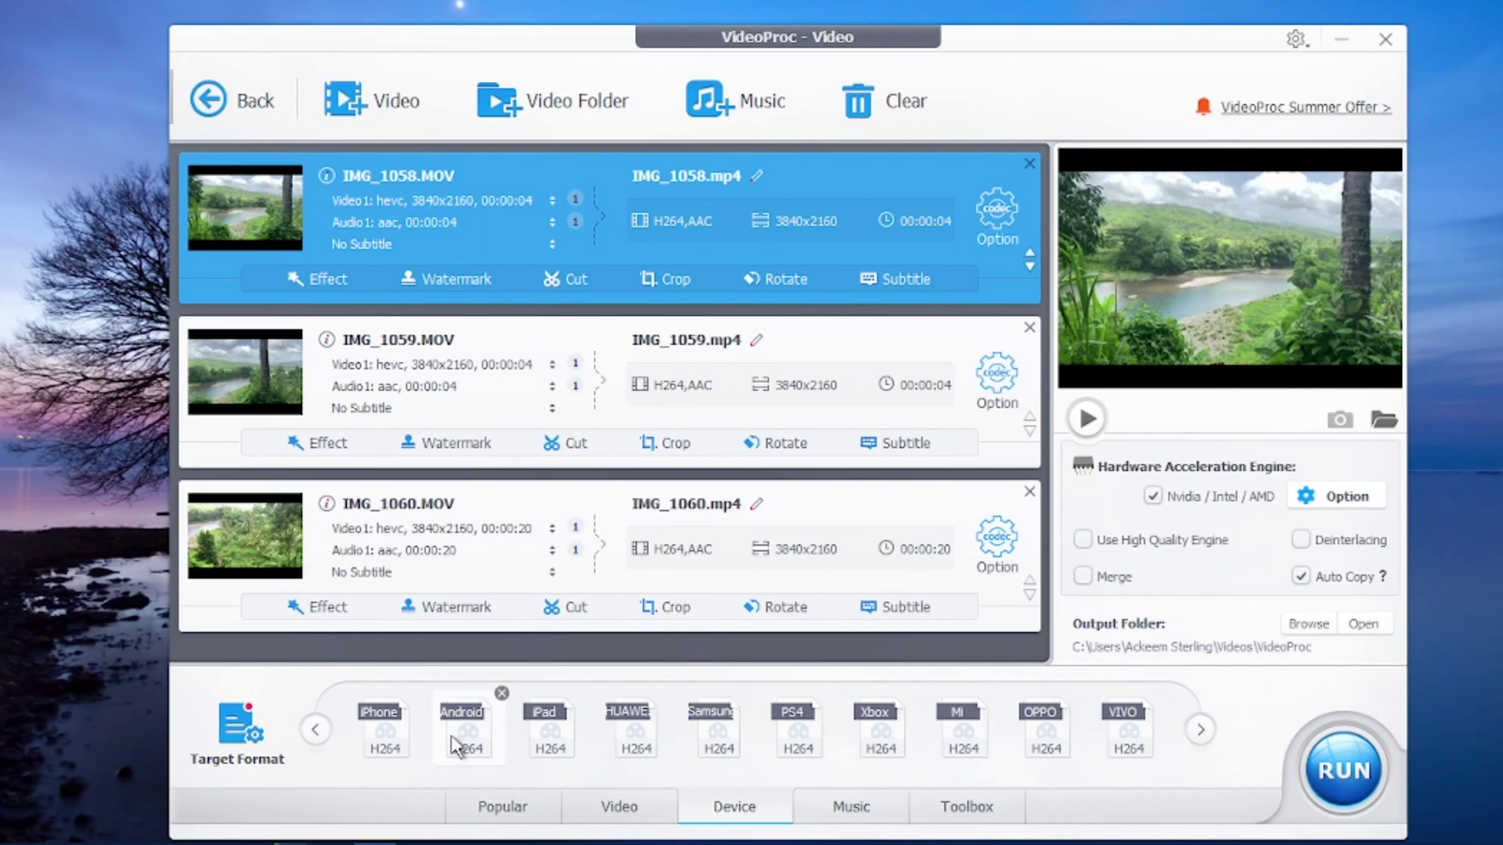
{"action": "mouse_move", "coordinate": [1055, 736]}
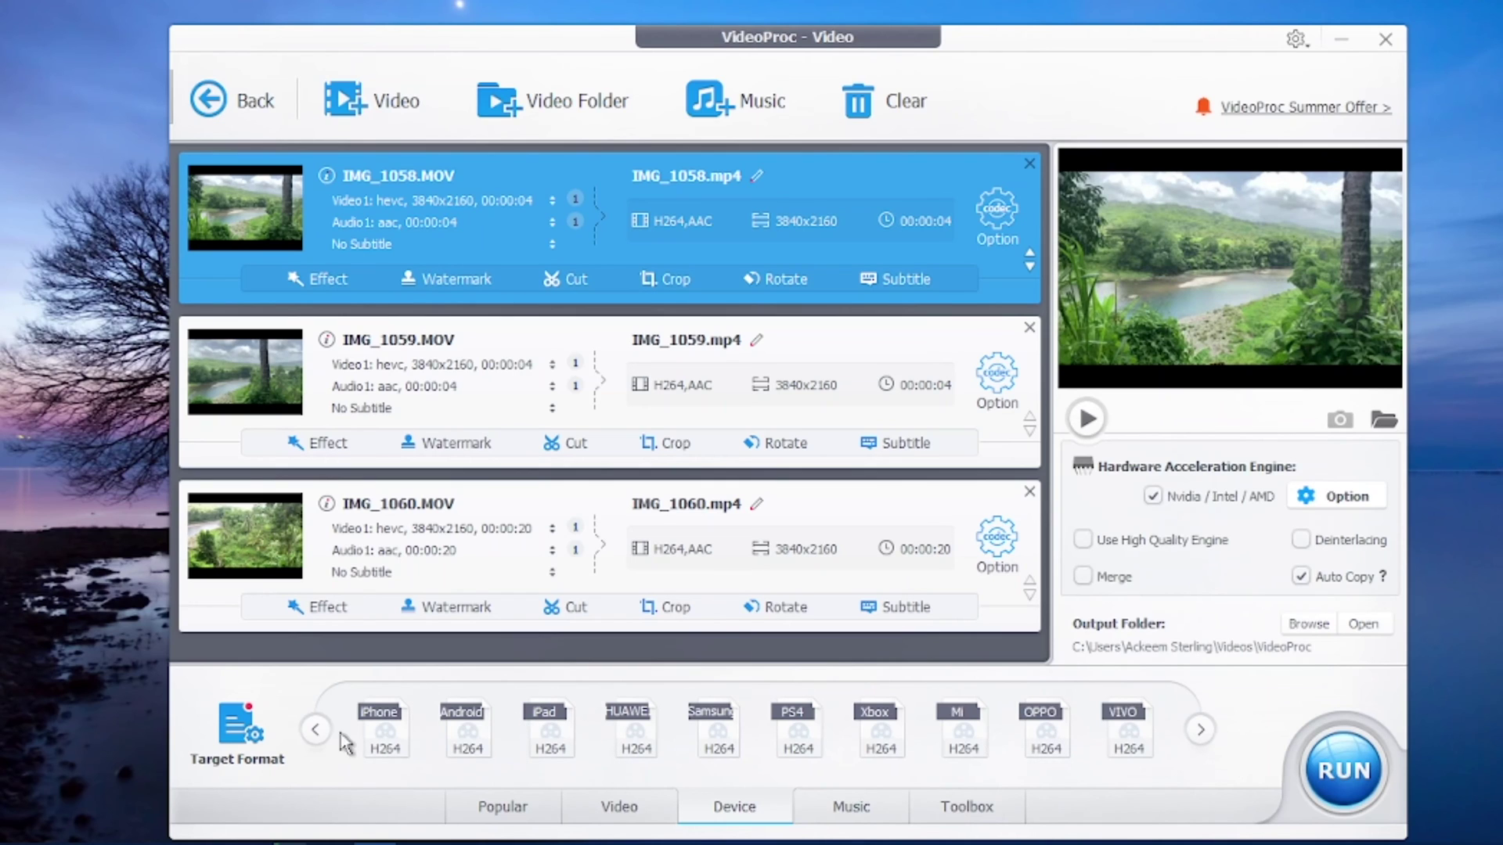
{"action": "mouse_move", "coordinate": [800, 753]}
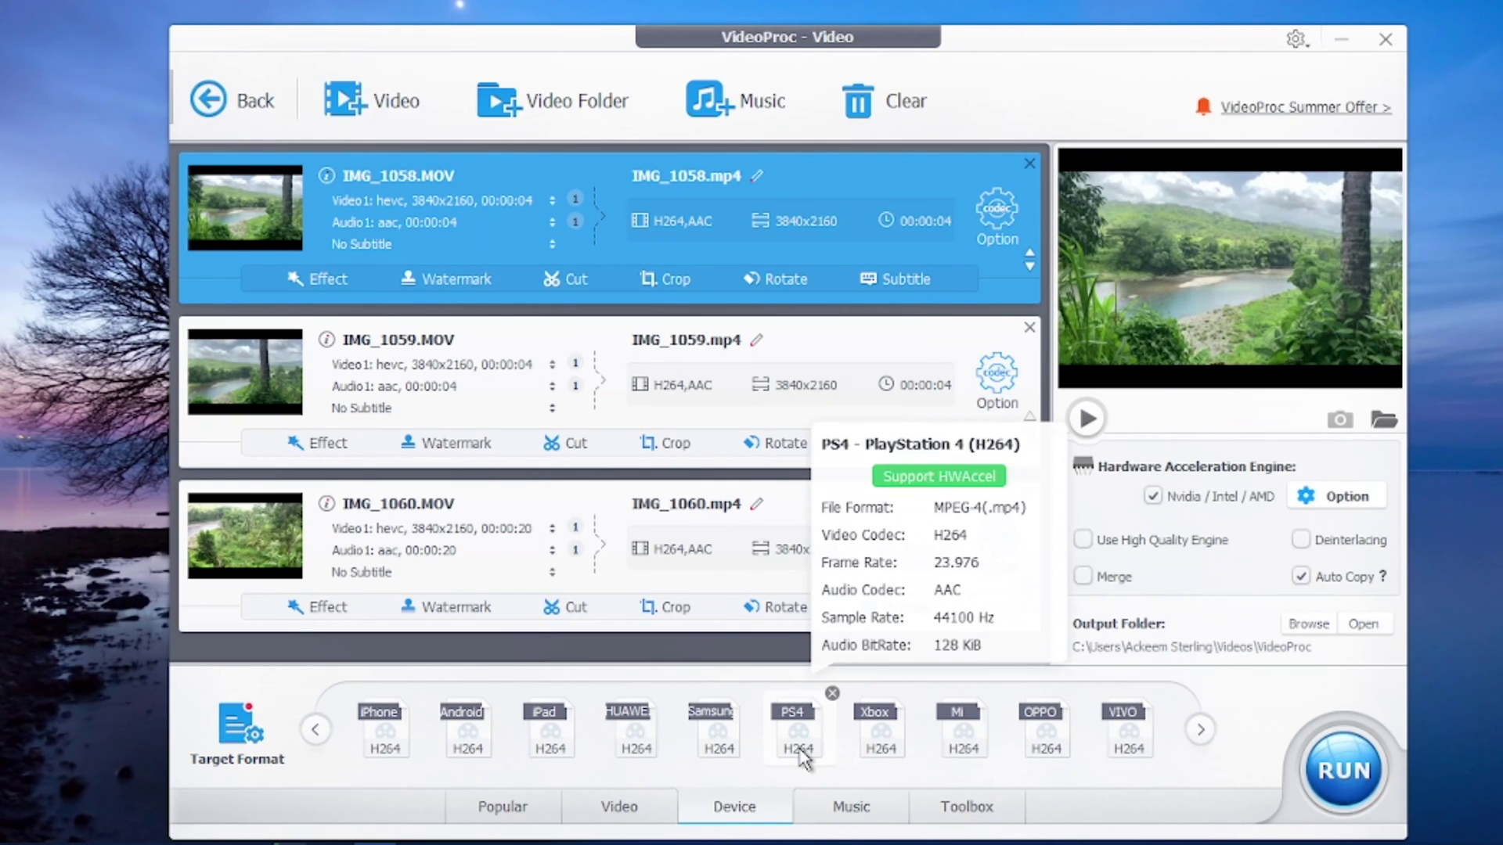